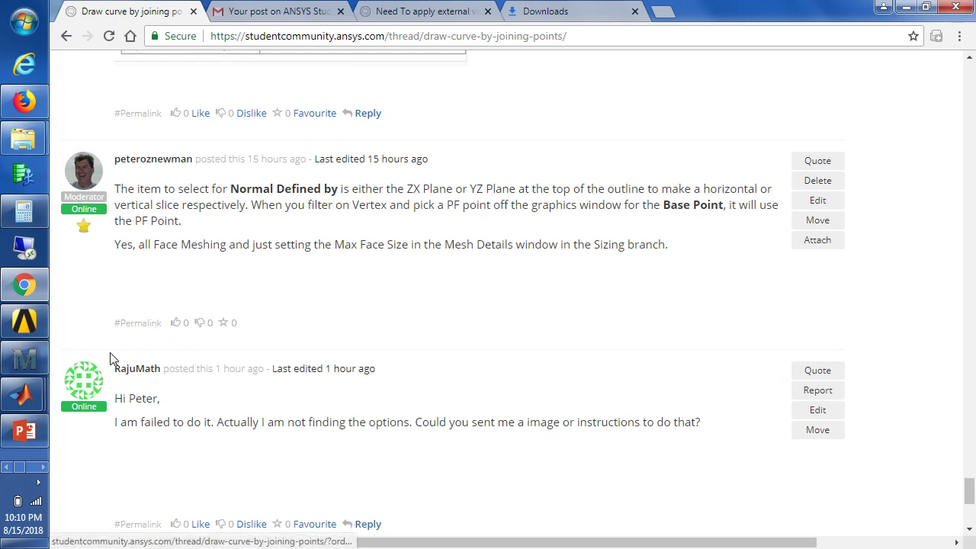
Switch to the DesignModeler window with the Steelmaking Converter model and hide the ruler in the graphics view
click(44, 468)
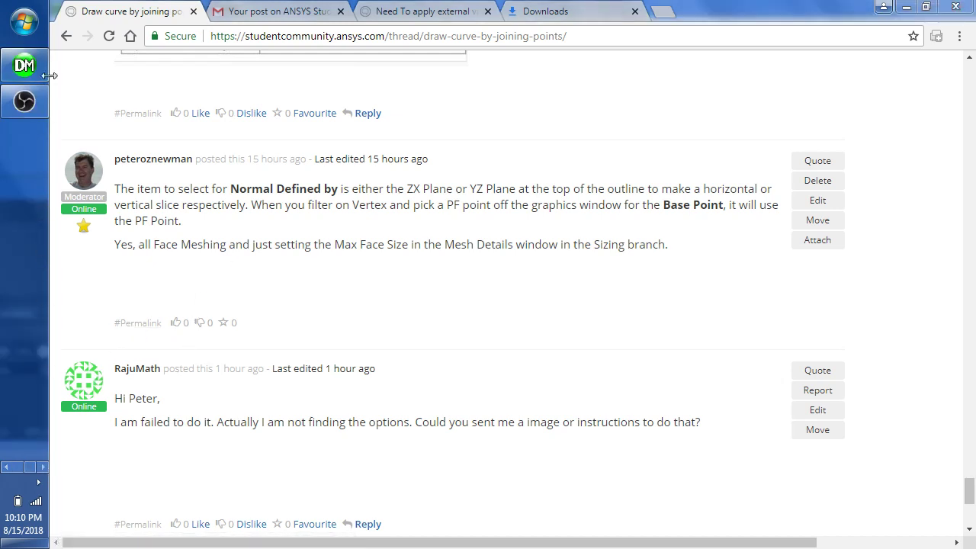
click(27, 67)
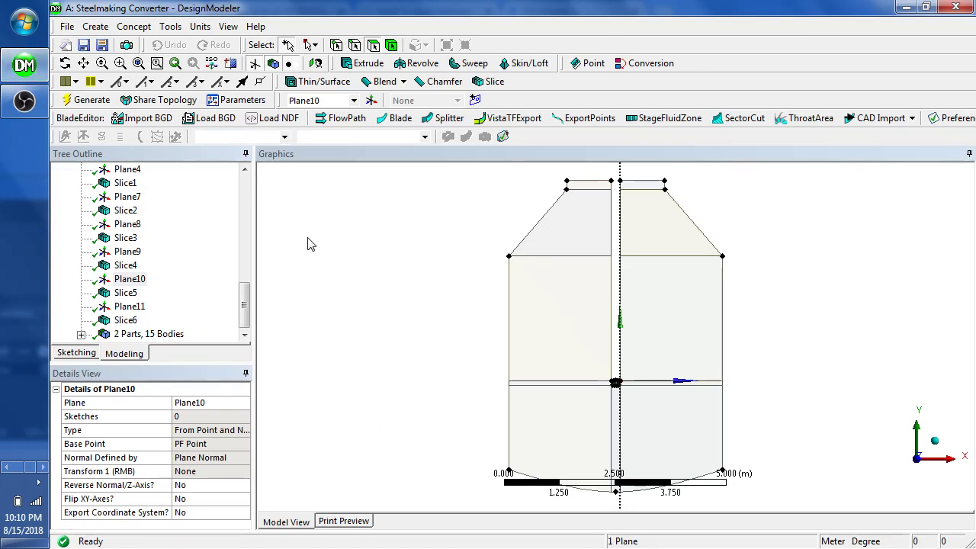
click(229, 27)
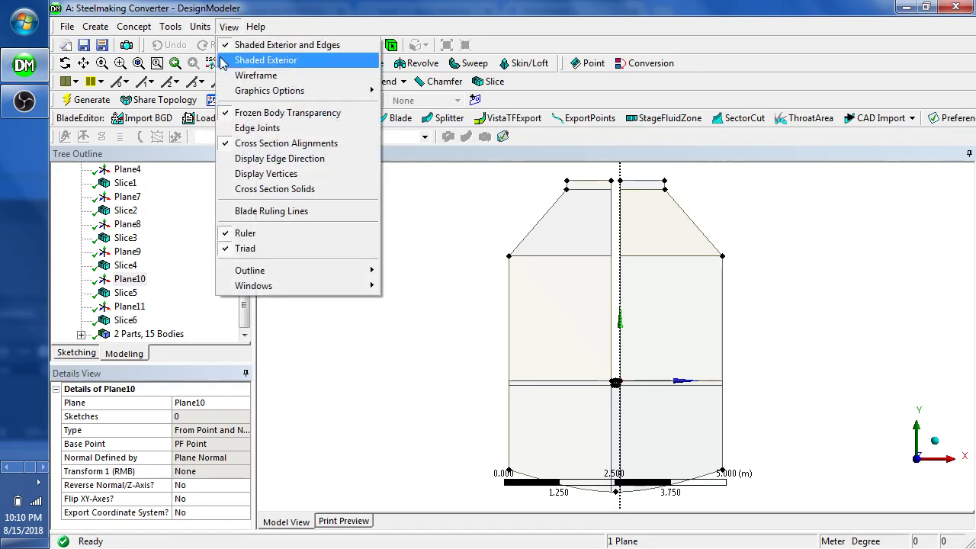
click(245, 235)
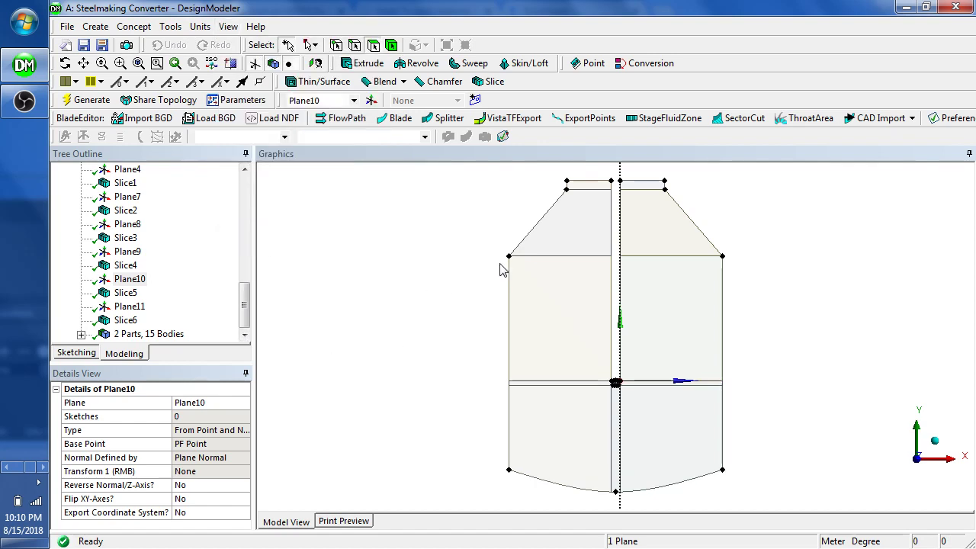
Delete the features Plane10, Slice5, Plane11 and Slice6, and regenerate the model
click(127, 308)
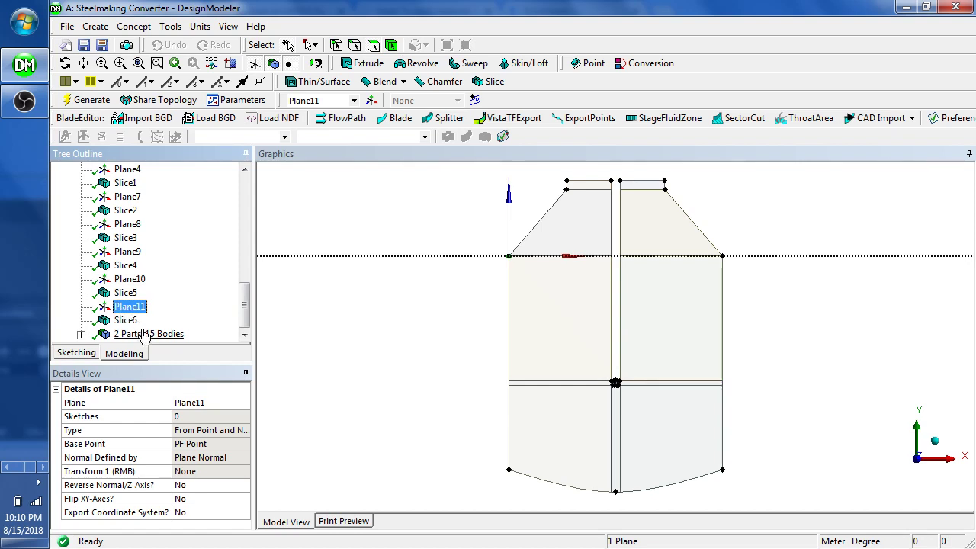
click(126, 280)
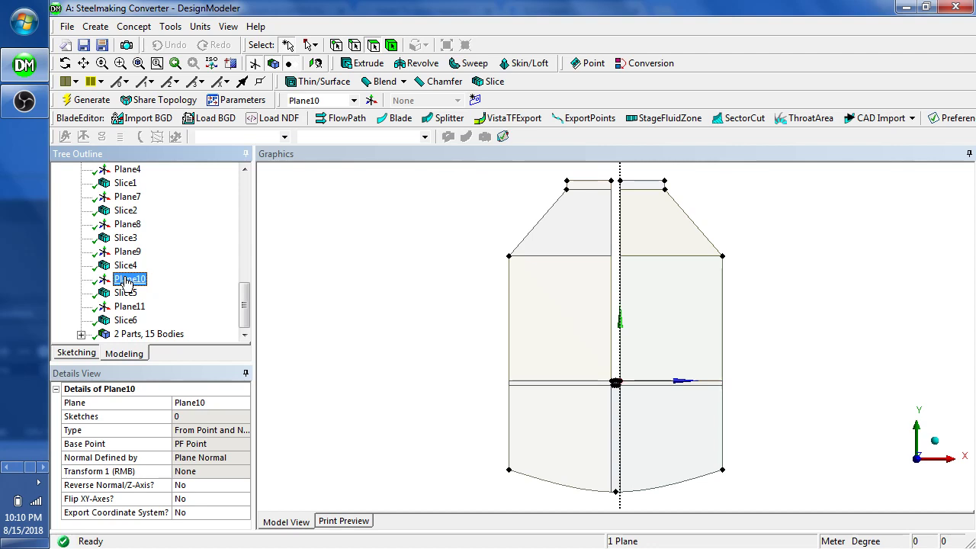
key(Down)
key(Down)
key(Down)
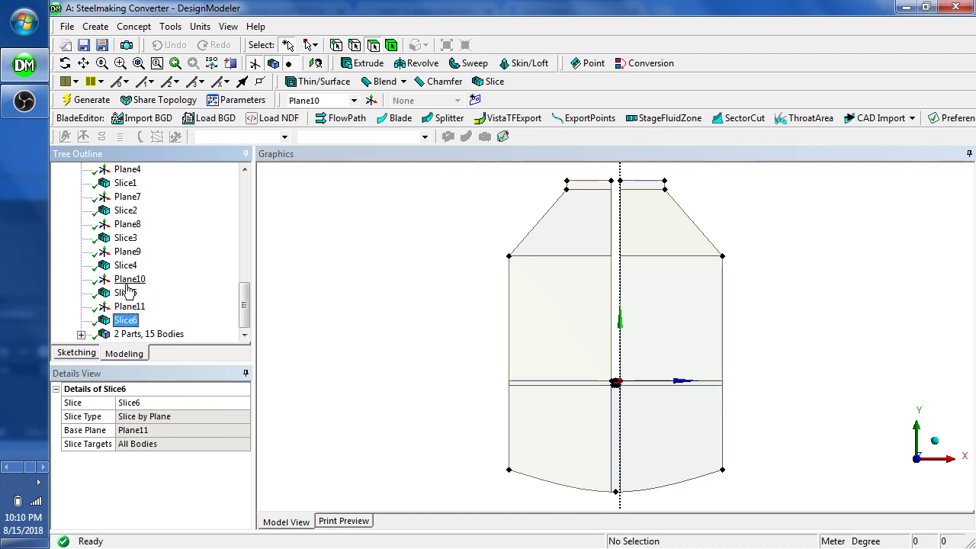
shift+click(126, 280)
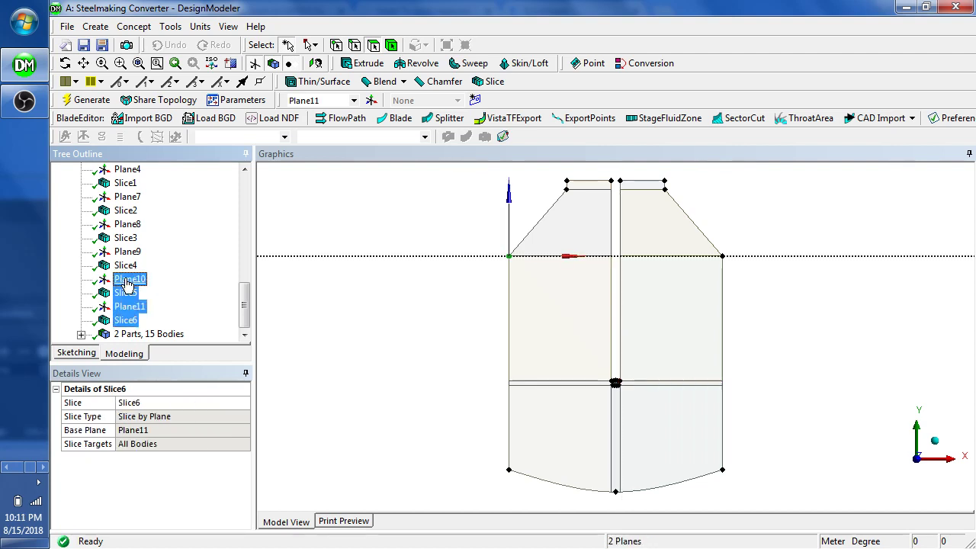
key(Delete)
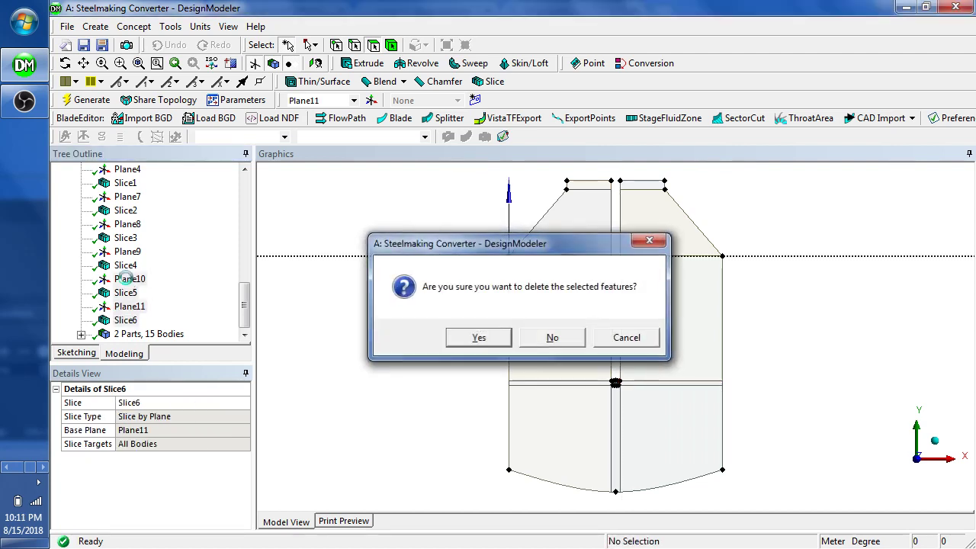
key(Return)
click(355, 411)
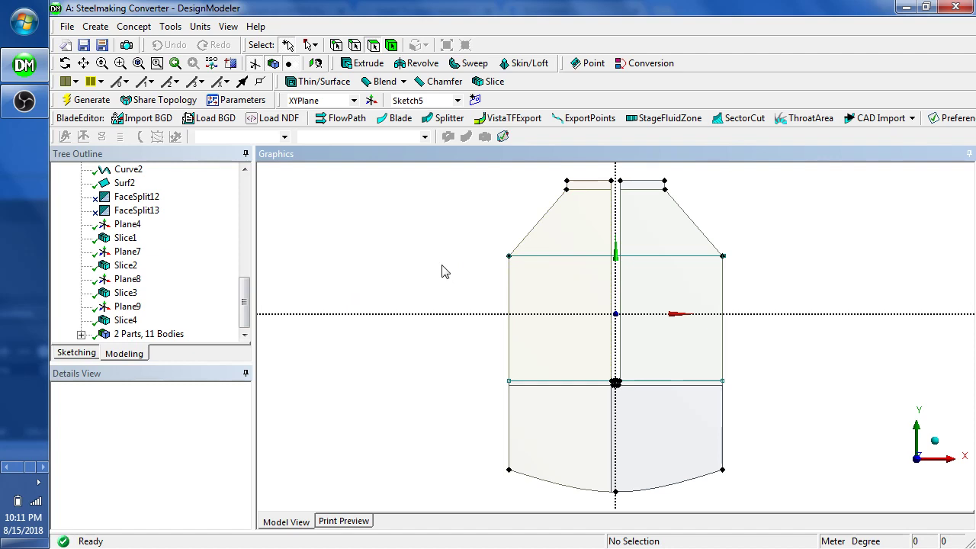
click(70, 101)
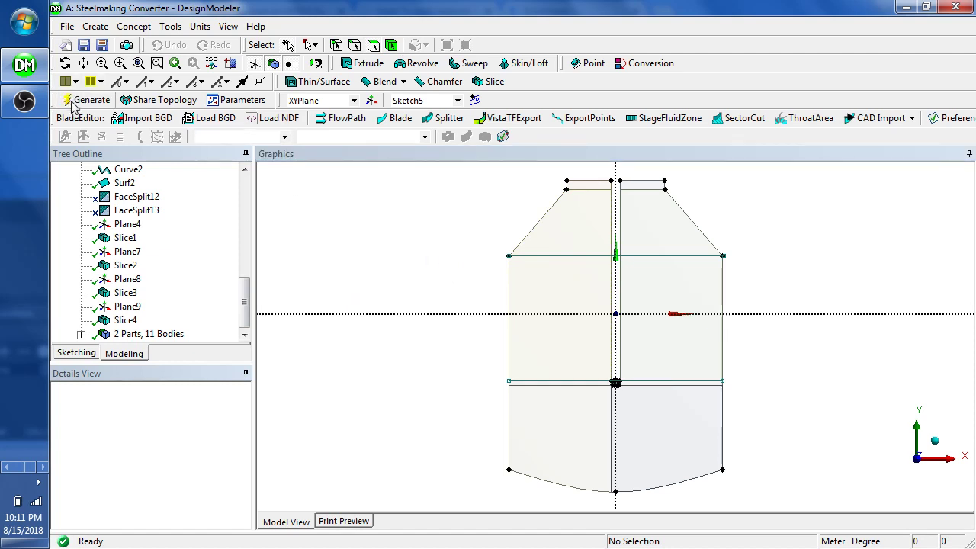
Create a new plane and set its type to From Point and Normal
right_drag(473, 227, 588, 300)
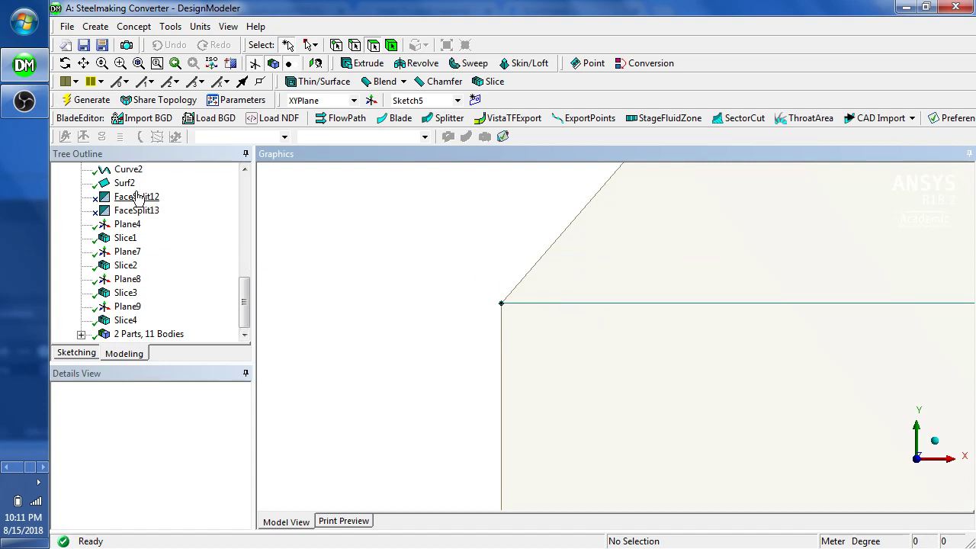
click(129, 170)
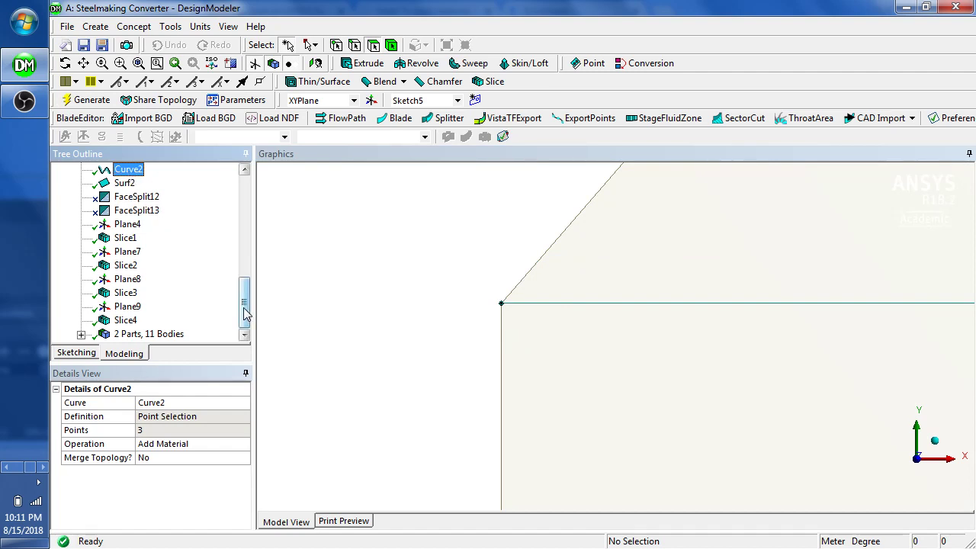
scroll(427, 298, down, 5)
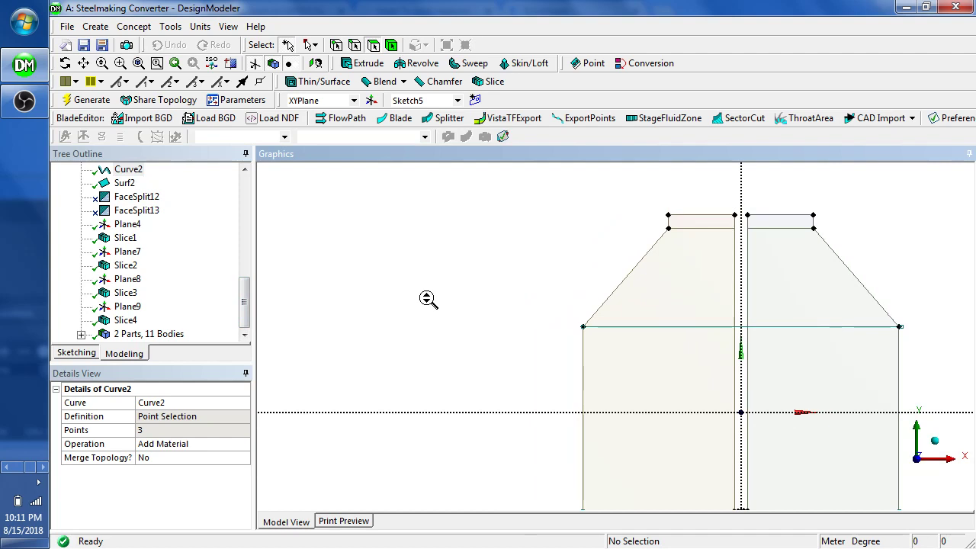
click(95, 27)
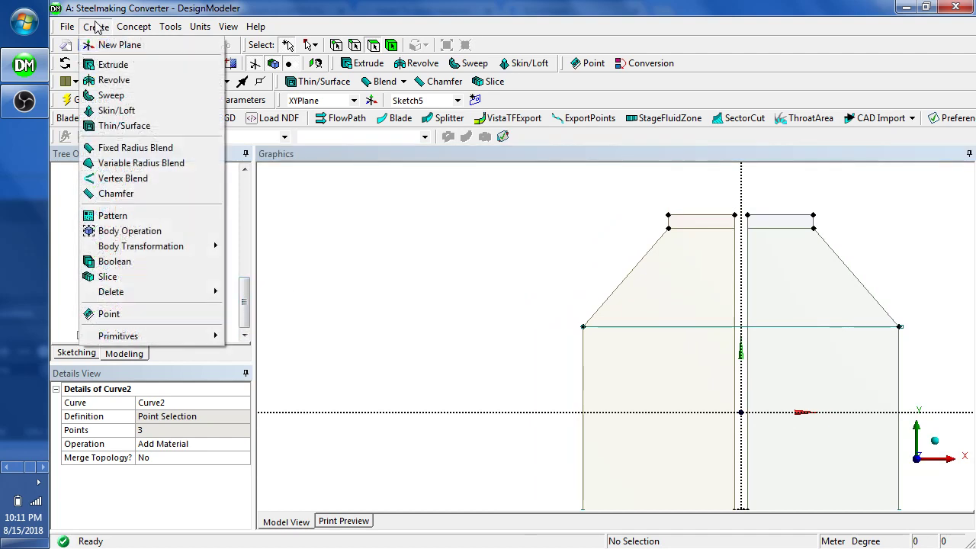
click(103, 45)
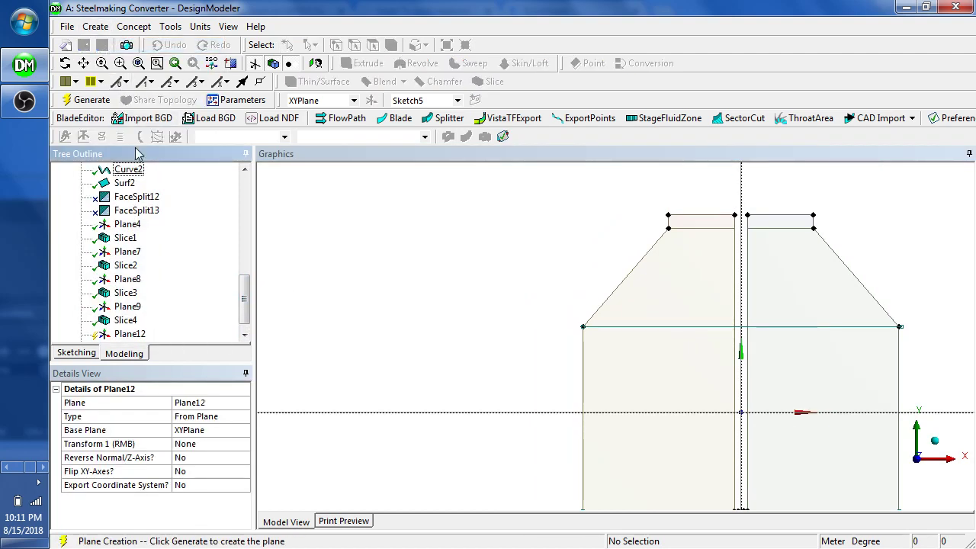
click(234, 417)
click(243, 417)
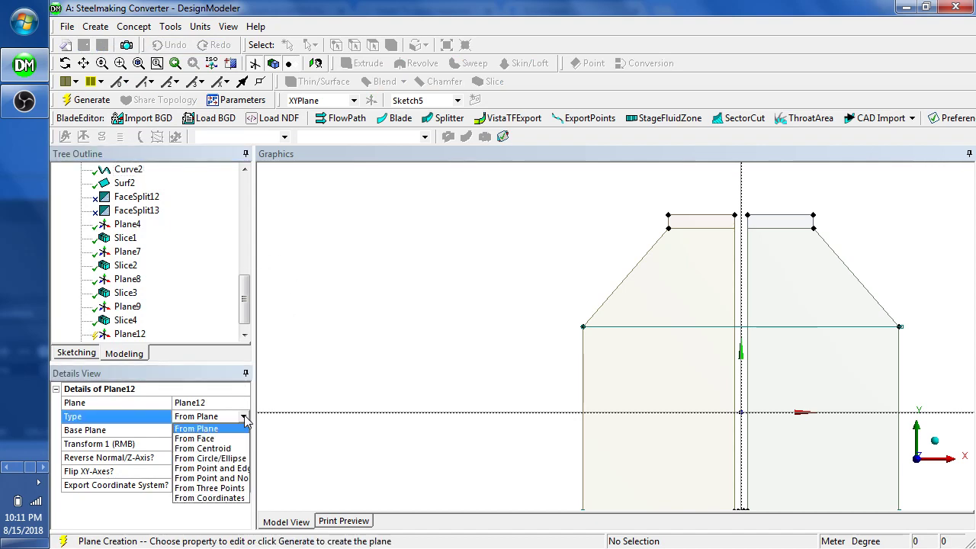
click(224, 478)
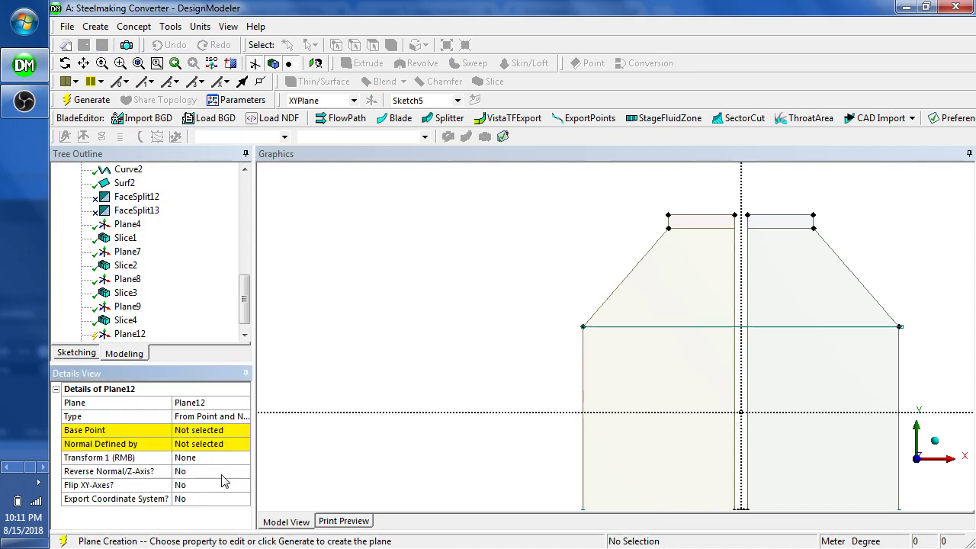
Set the plane's base point to the vertex at the converter's left shoulder, where the sloped and vertical walls meet
click(187, 431)
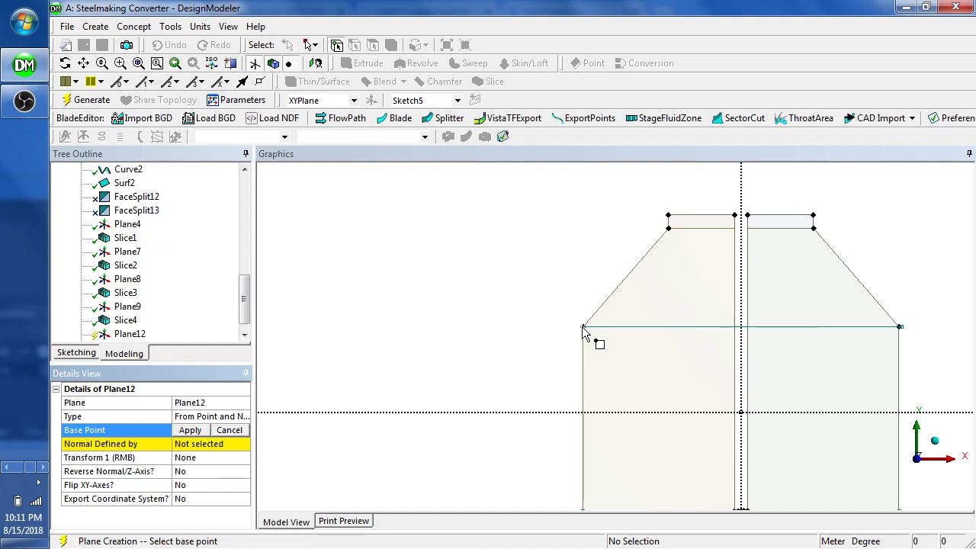
click(582, 327)
click(190, 431)
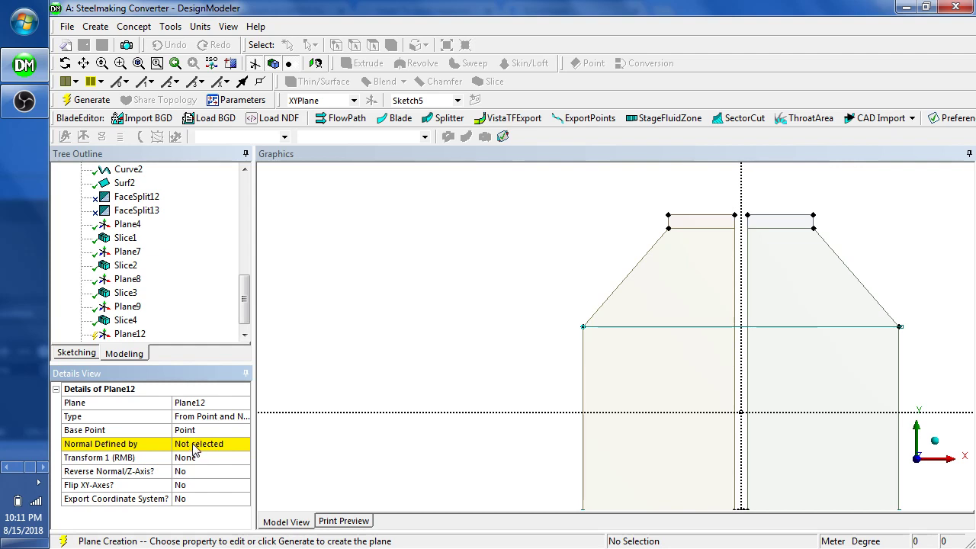
Define the new plane's normal by the ZXPlane and generate the plane
click(195, 445)
drag(246, 320, 248, 205)
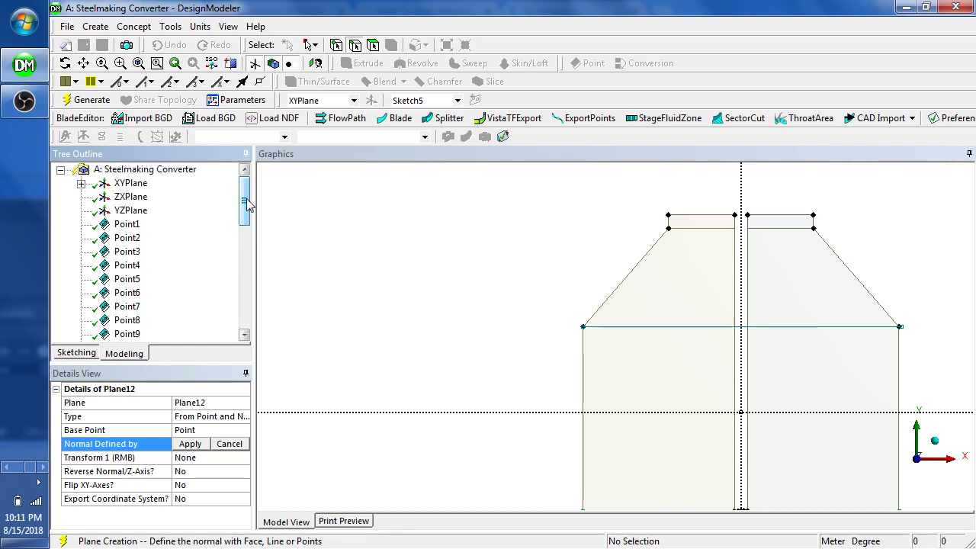
click(131, 197)
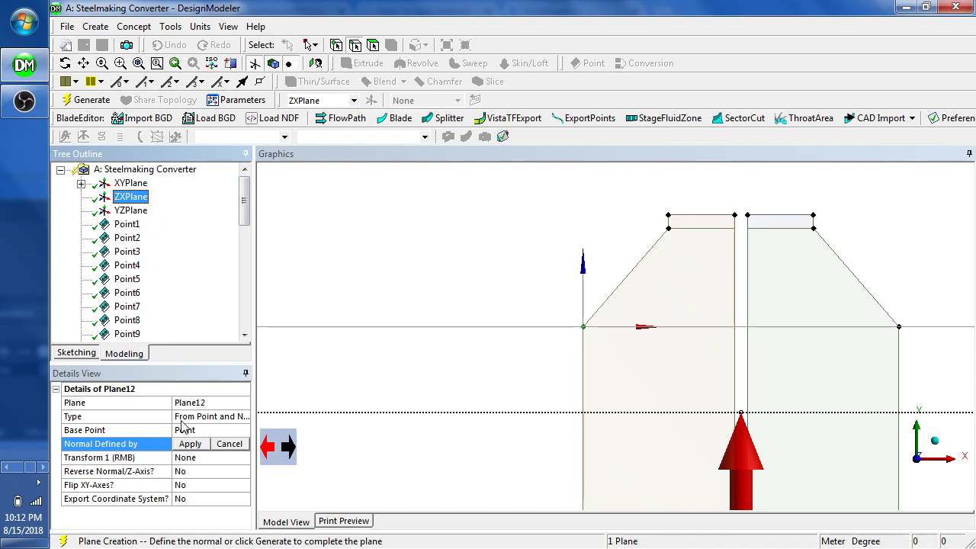
click(188, 445)
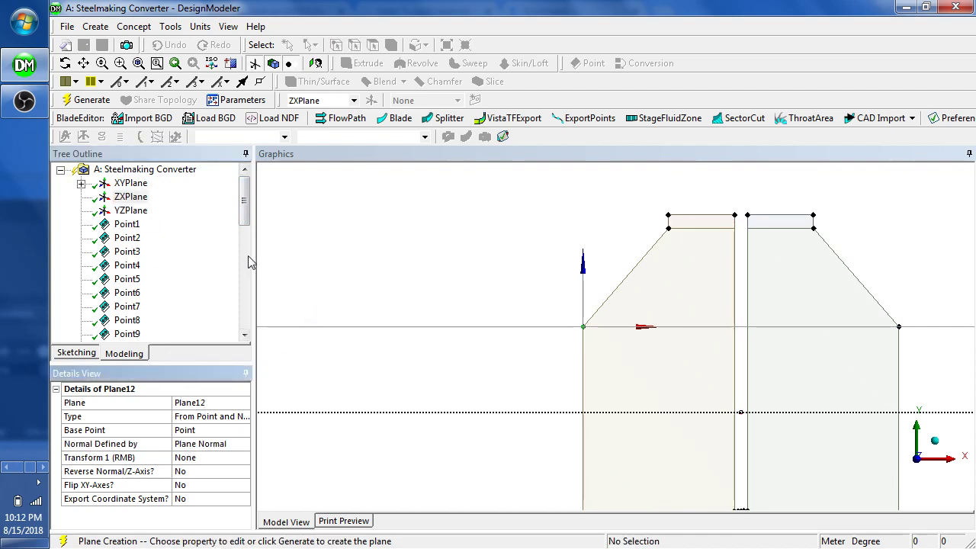
click(85, 100)
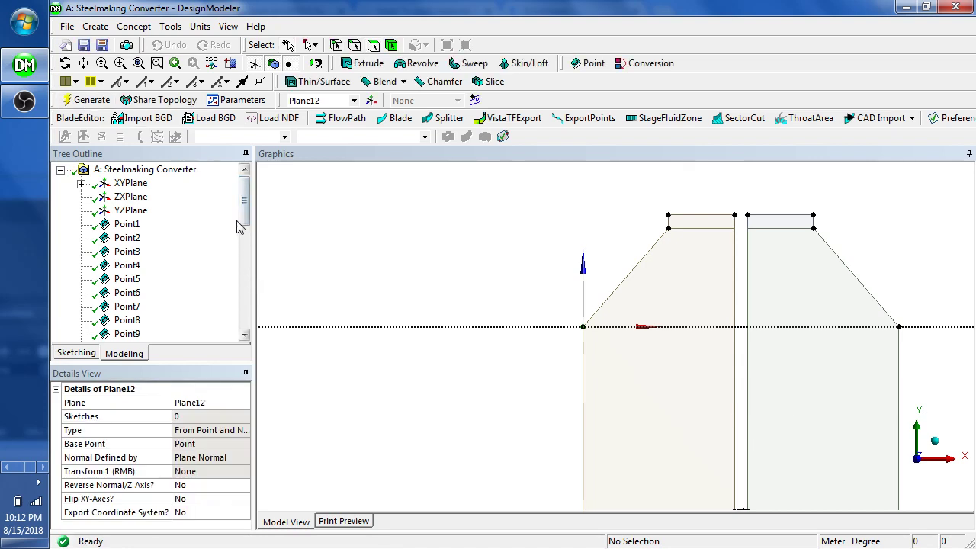
Display the XYPlane and examine the extent of the large surface body on the converter's left half
click(130, 184)
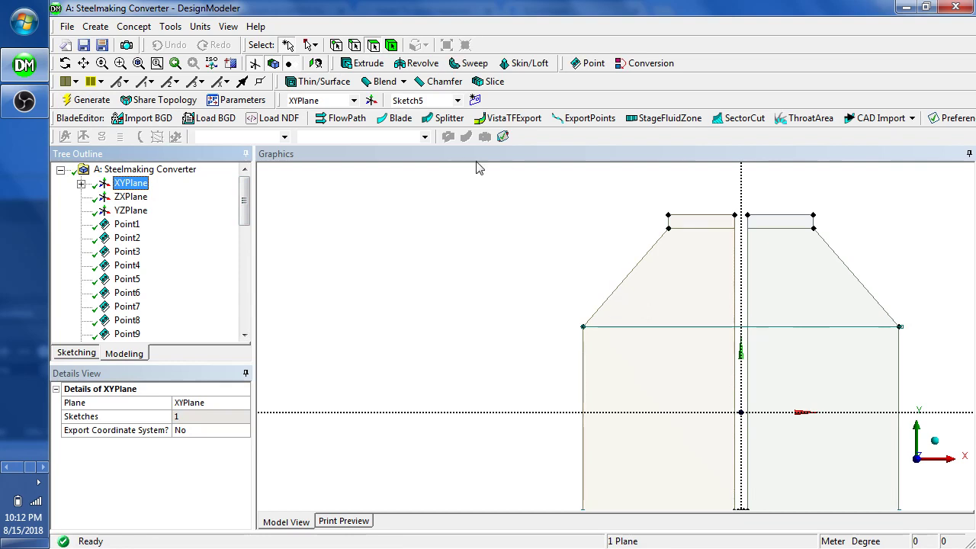
click(391, 46)
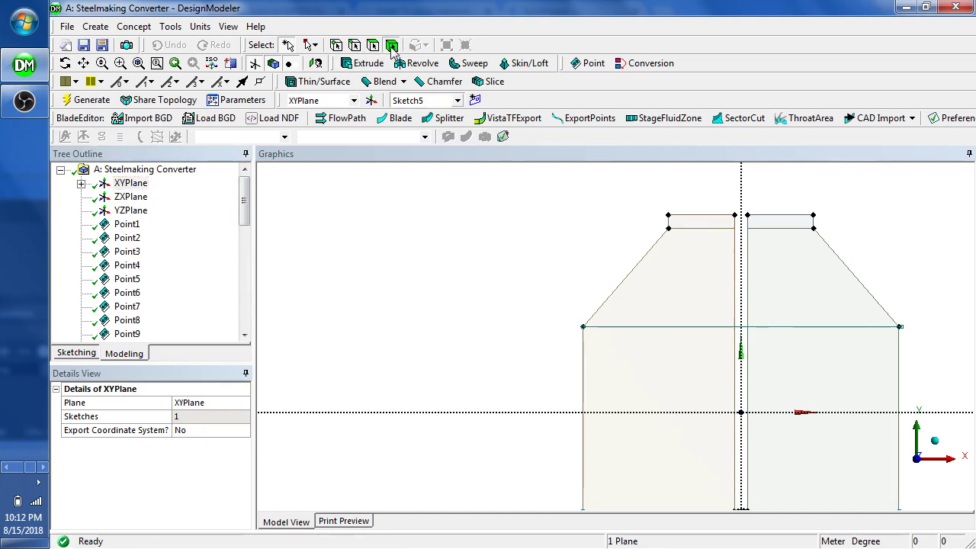
click(671, 311)
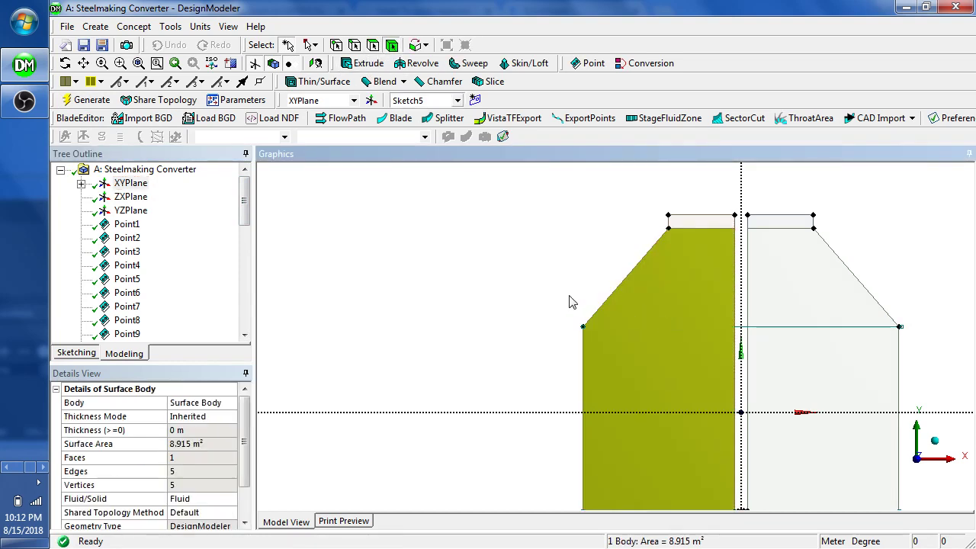
click(539, 300)
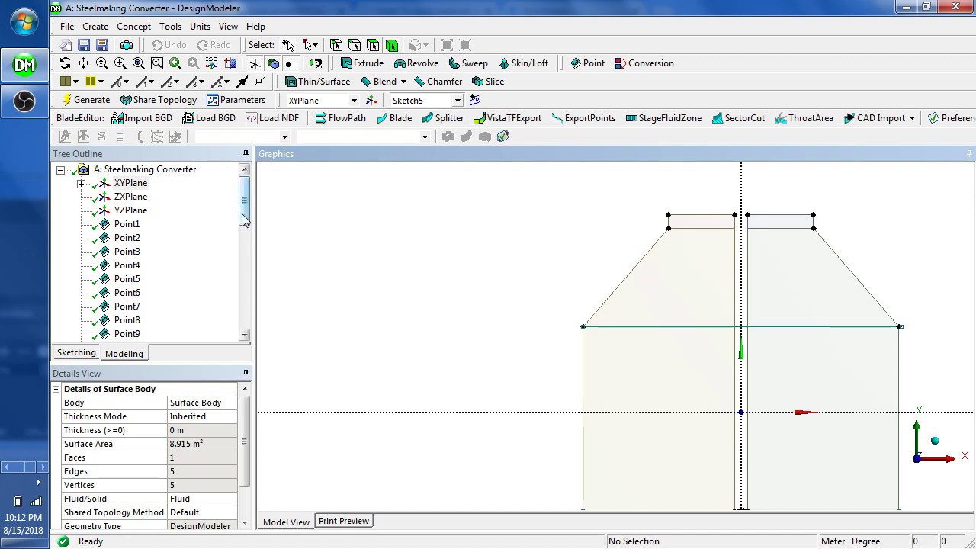
Slice all bodies by Plane12, the horizontal plane at shoulder height, and check the resulting upper-left face
drag(244, 200, 244, 339)
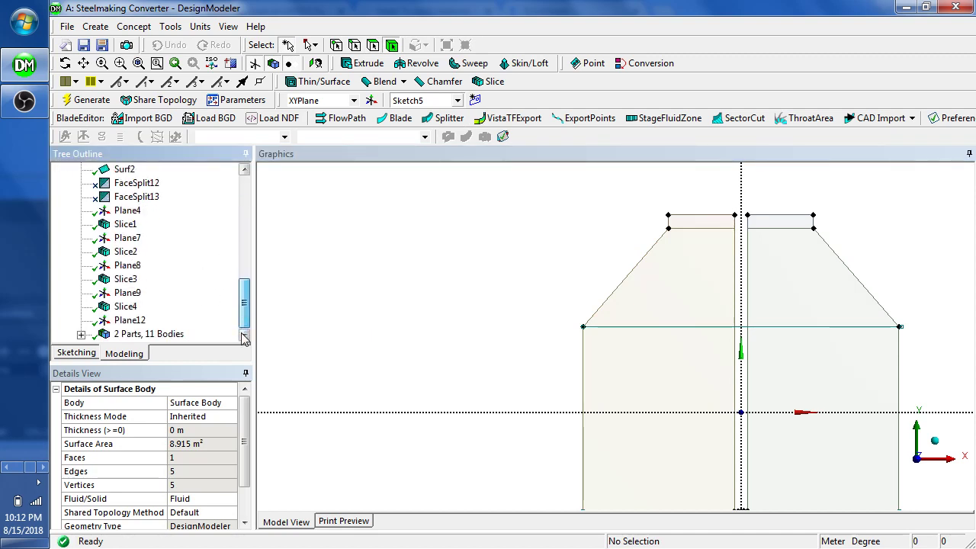
click(128, 321)
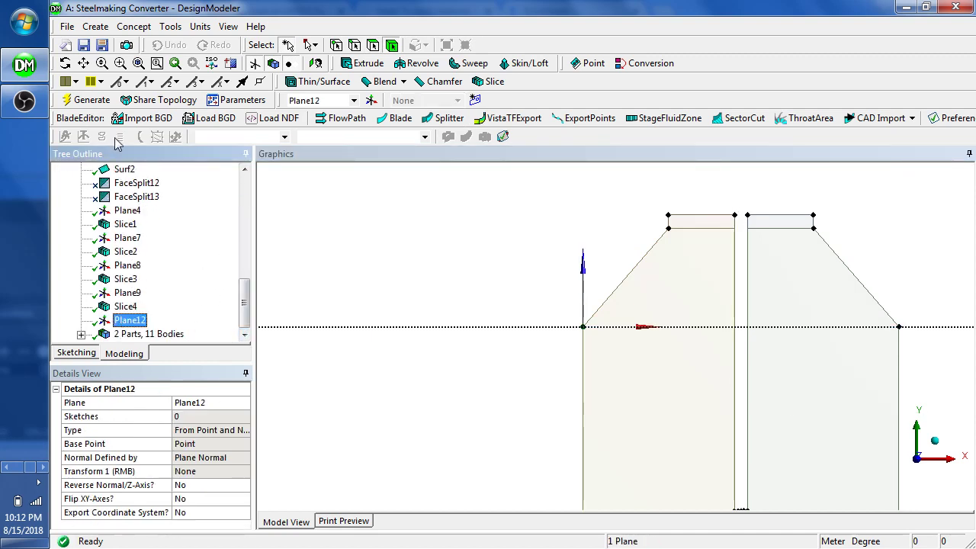
click(95, 26)
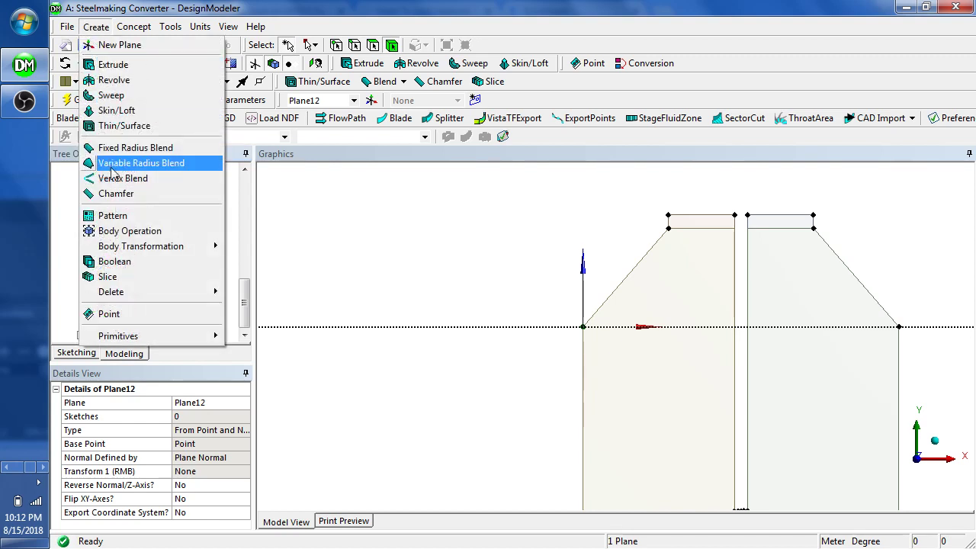
click(122, 276)
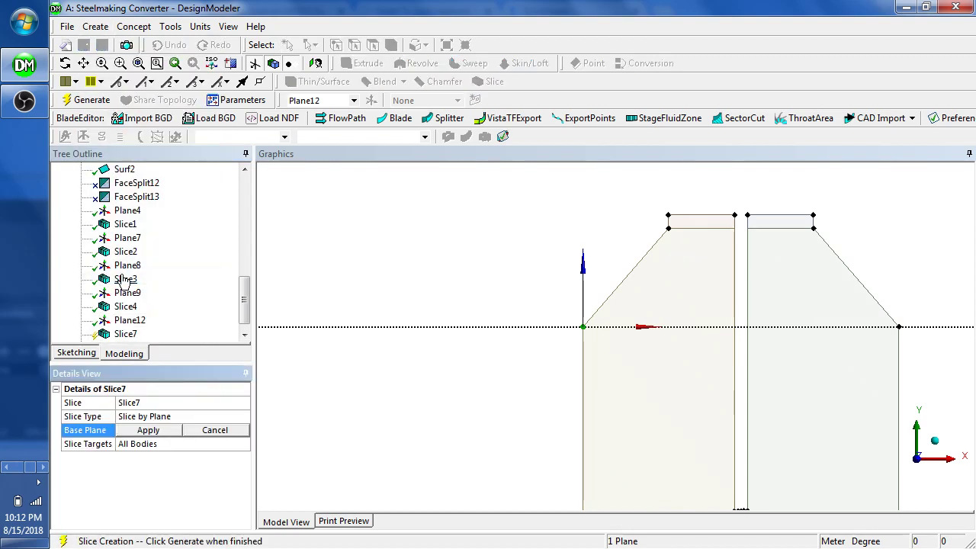
click(151, 431)
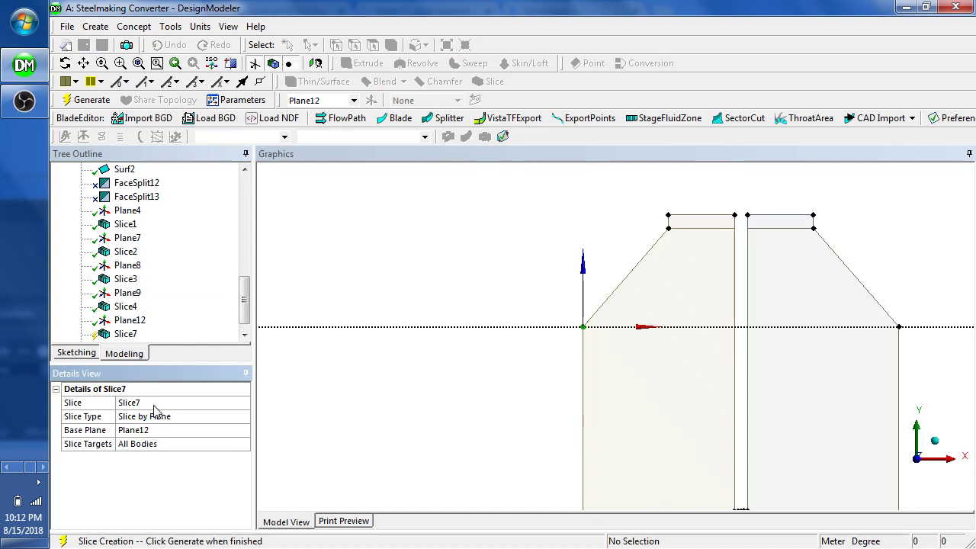
click(88, 100)
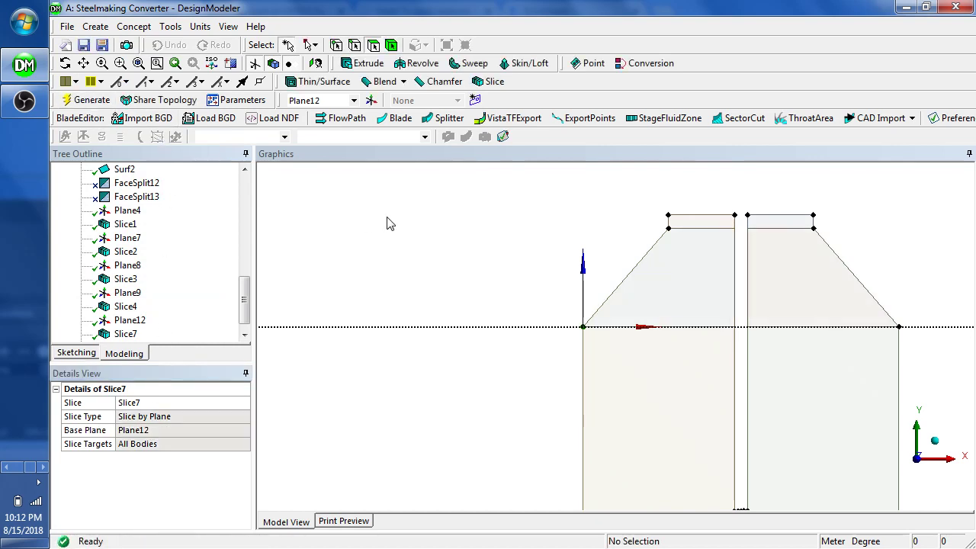
click(650, 296)
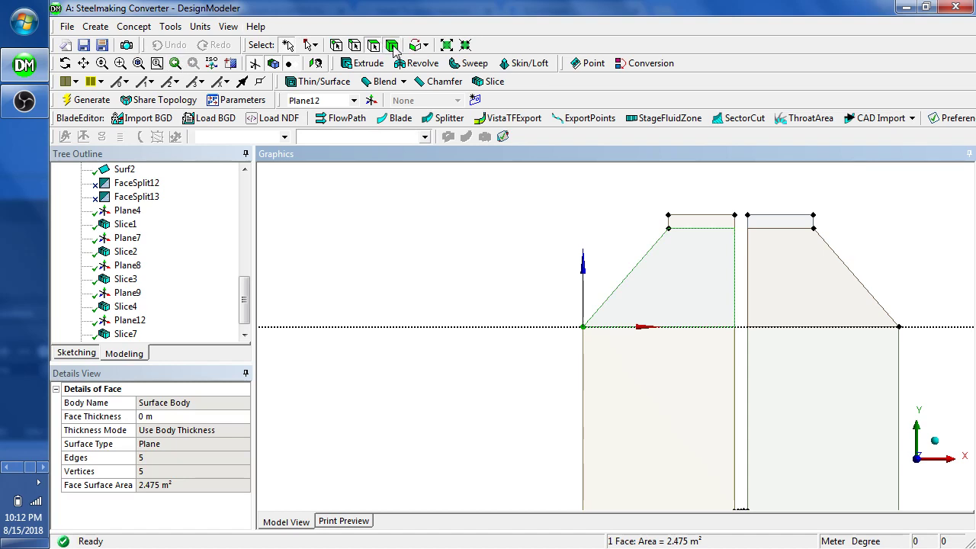
Examine the separate surface bodies above and below the shoulder slice and the converter's lower halves down to the curved bottom
click(392, 45)
click(668, 295)
click(725, 372)
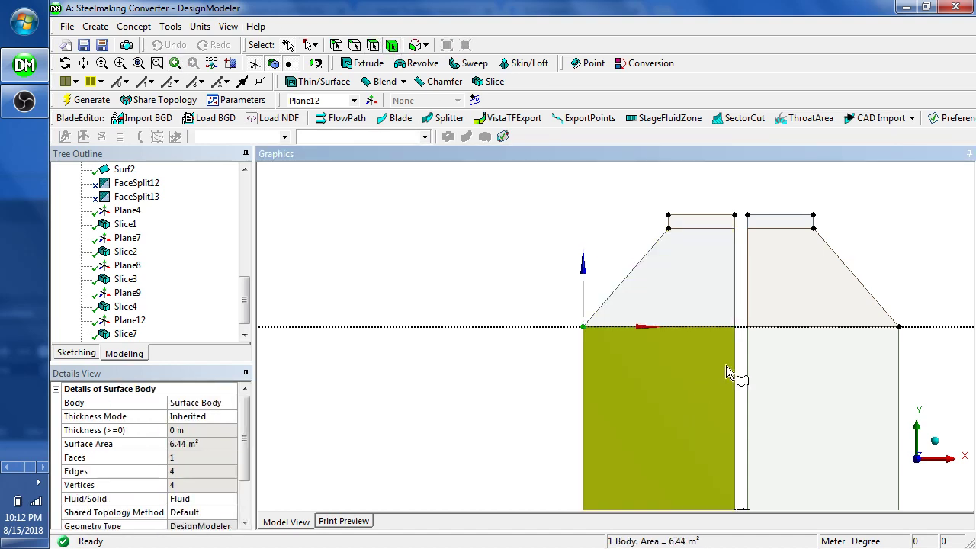
click(817, 367)
click(810, 313)
click(468, 244)
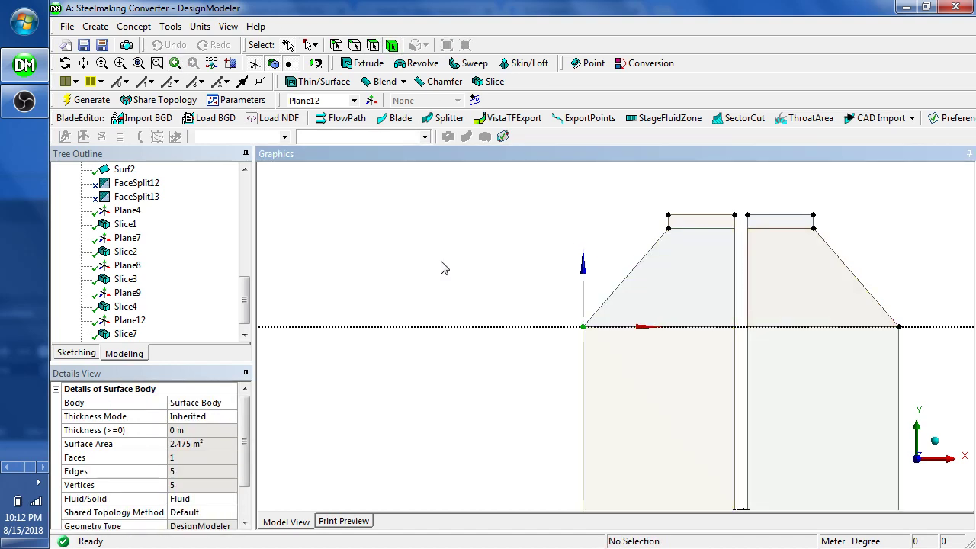
scroll(444, 267, down, 3)
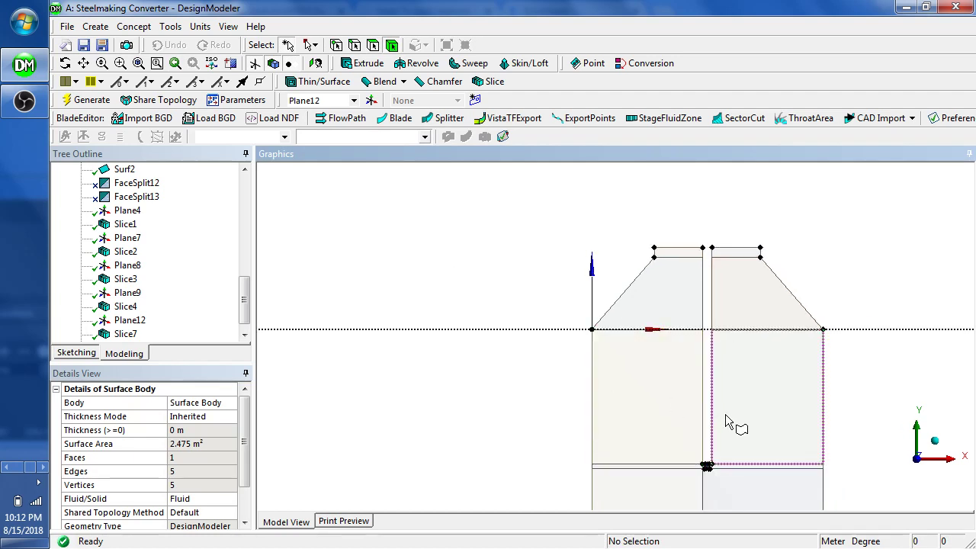
click(736, 492)
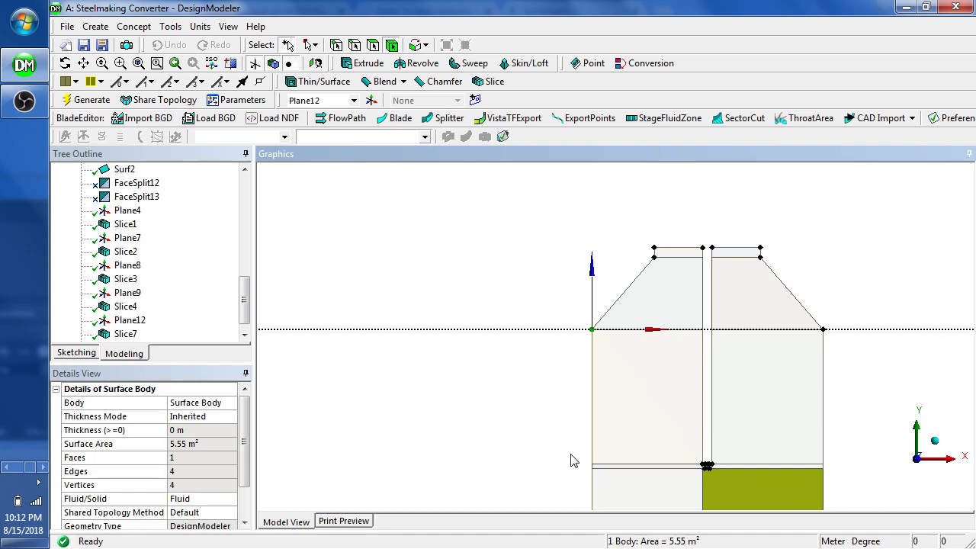
scroll(573, 460, down, 2)
right_drag(628, 388, 772, 506)
click(283, 289)
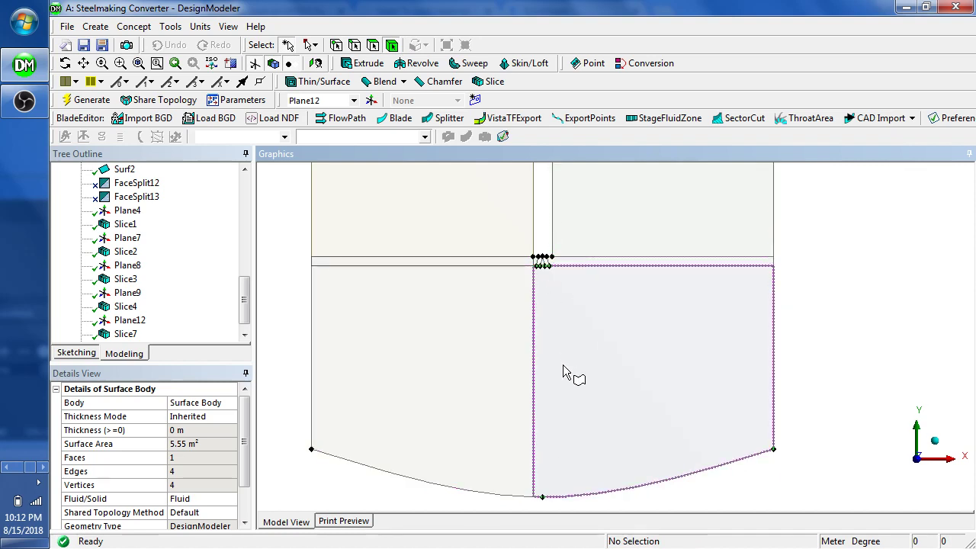
Create a From Point and Normal plane based at the rightmost vertex above the nozzles, where the right body's inner wall ends
scroll(526, 244, up, 4)
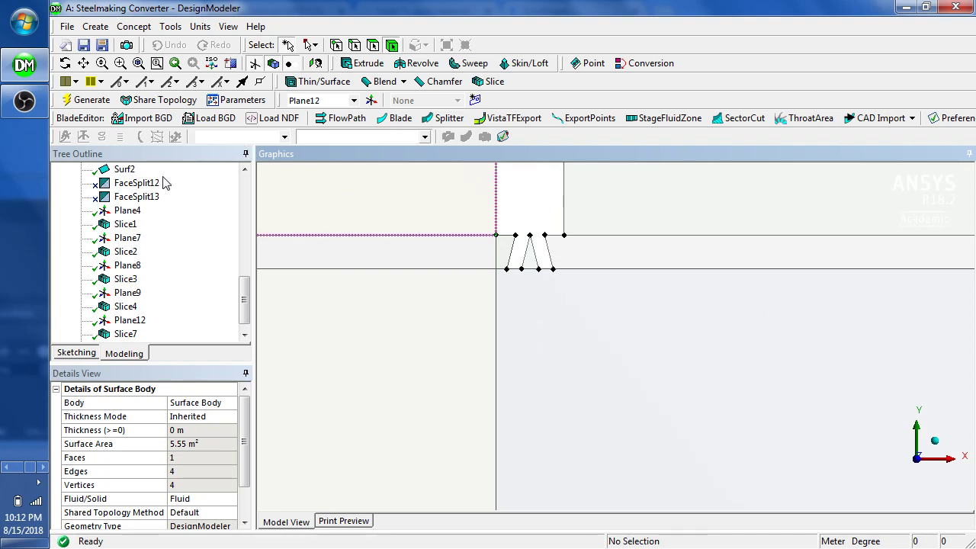
click(96, 26)
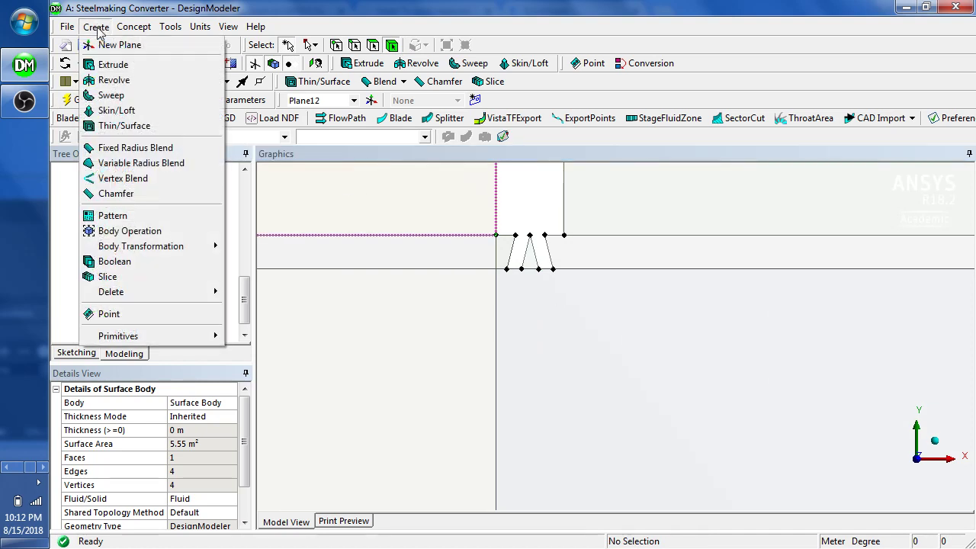
click(106, 43)
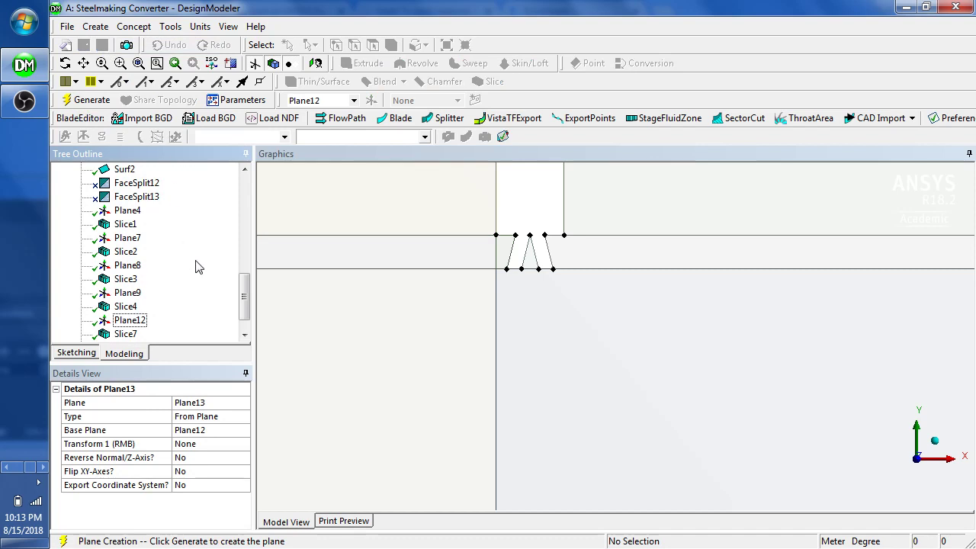
click(239, 418)
click(243, 417)
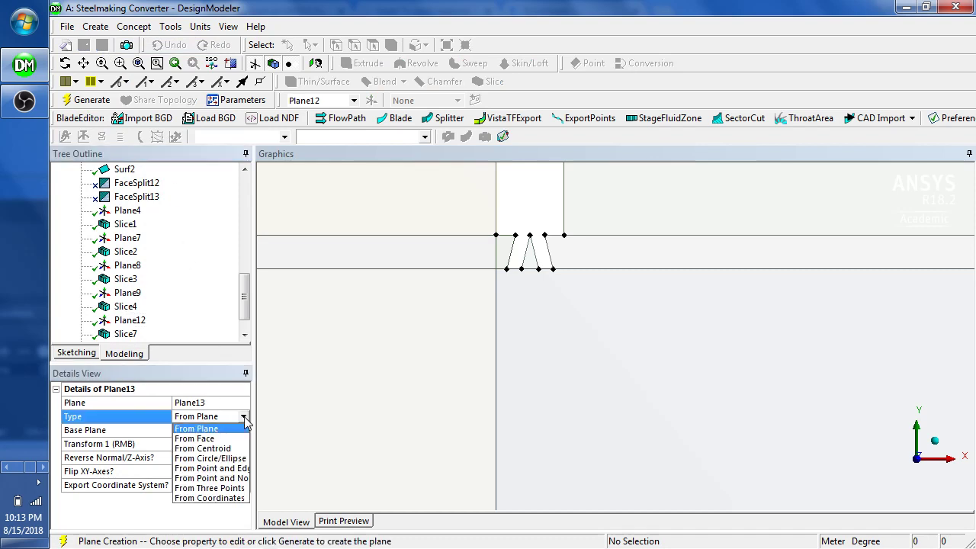
click(214, 478)
click(189, 432)
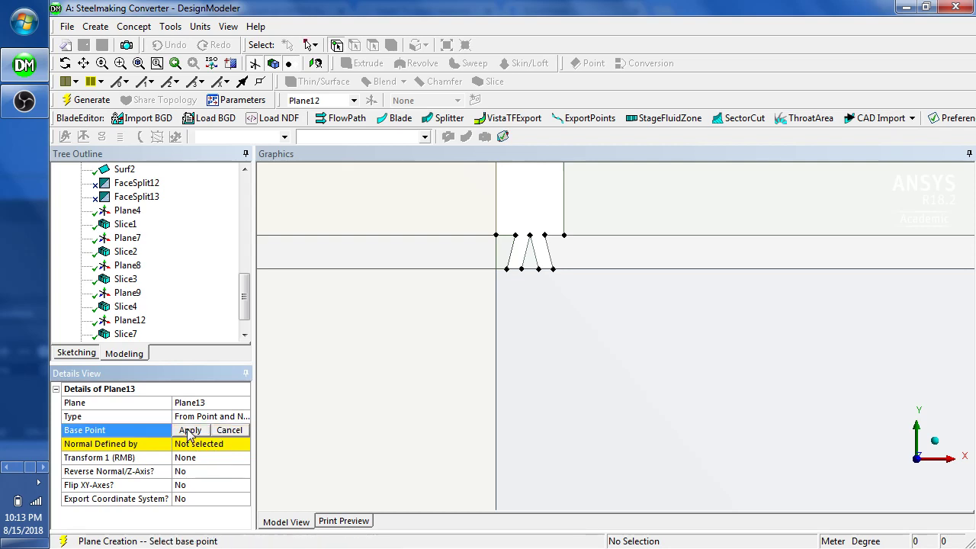
click(566, 238)
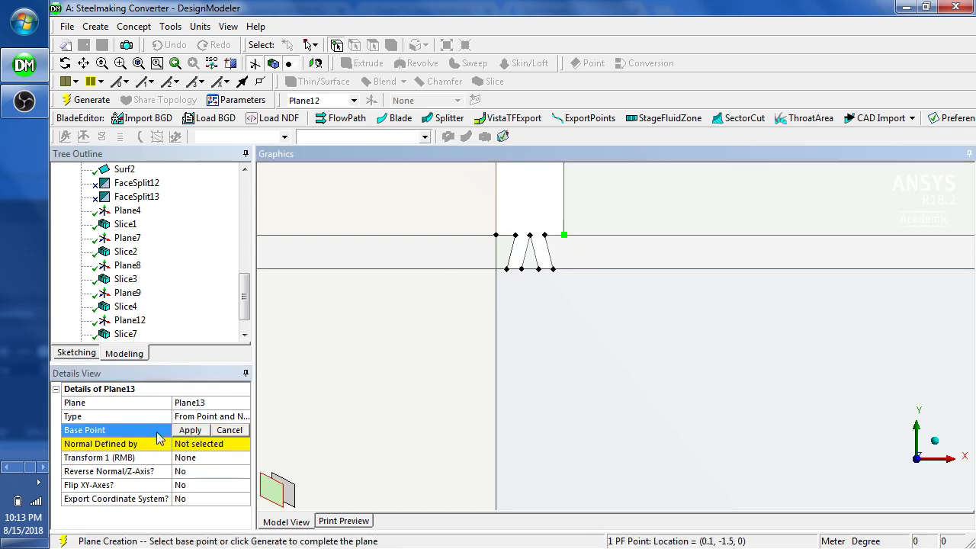
click(180, 431)
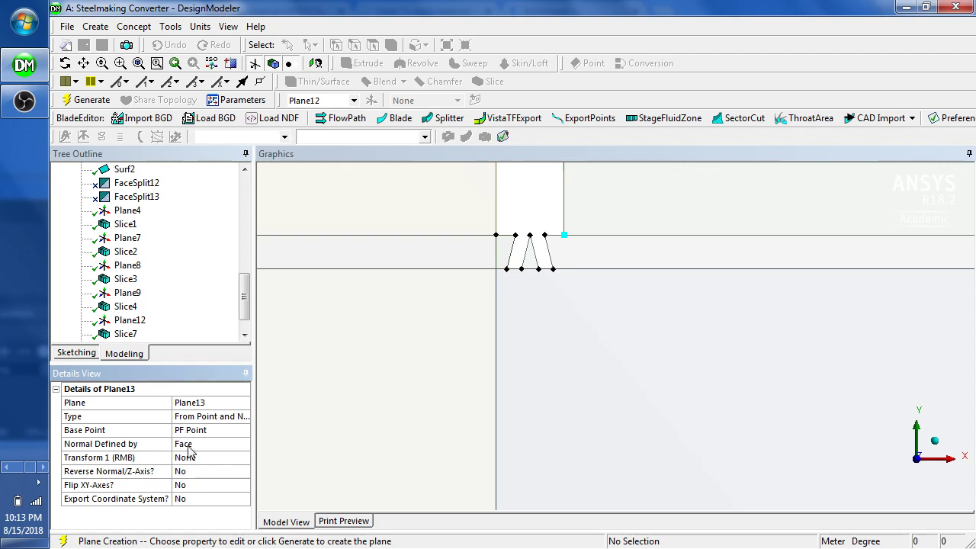
Define the new plane's normal by the YZPlane and generate the plane
click(189, 445)
scroll(245, 305, up, 1)
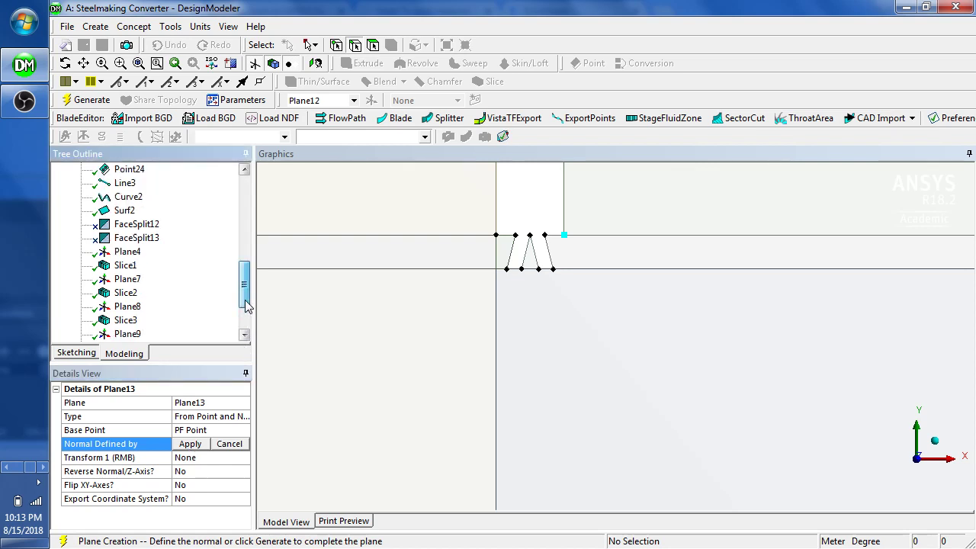
drag(246, 305, 255, 203)
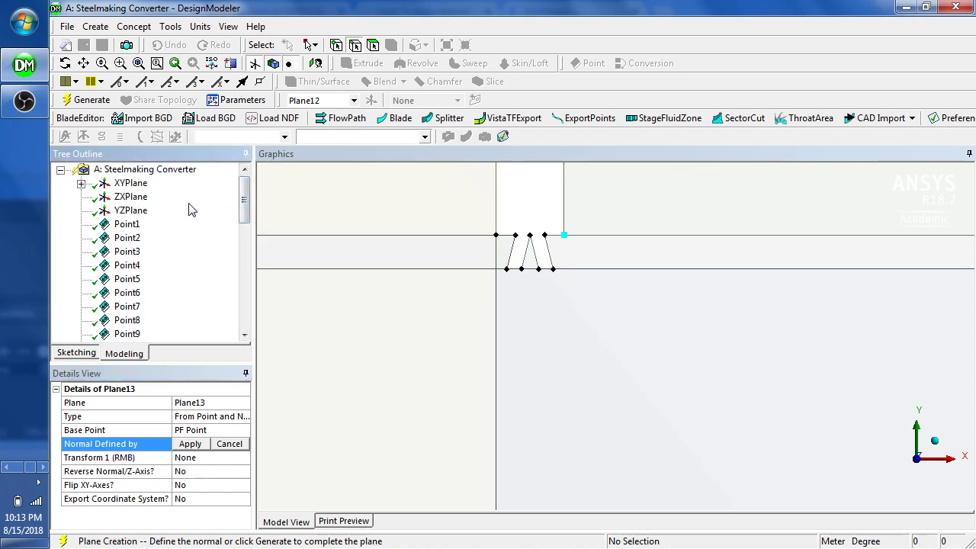
click(130, 210)
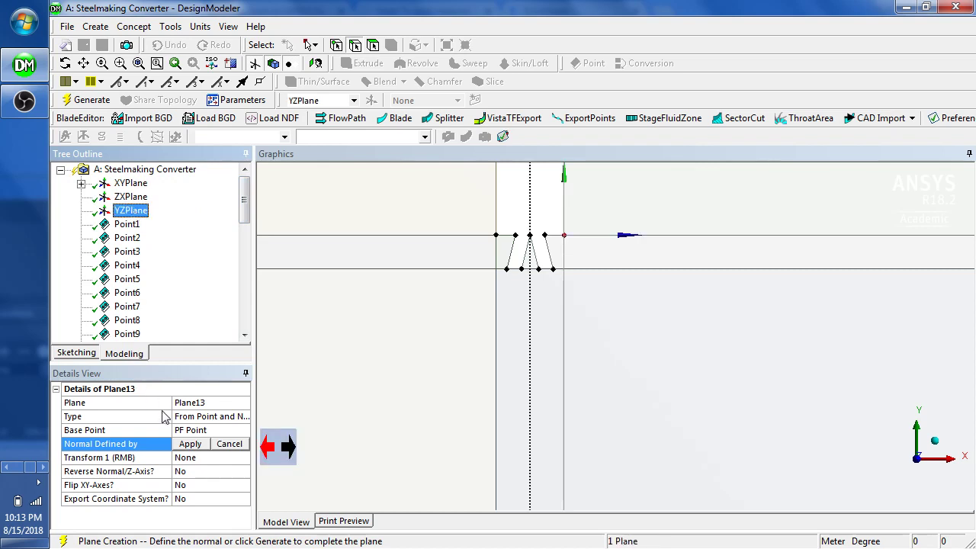
click(190, 444)
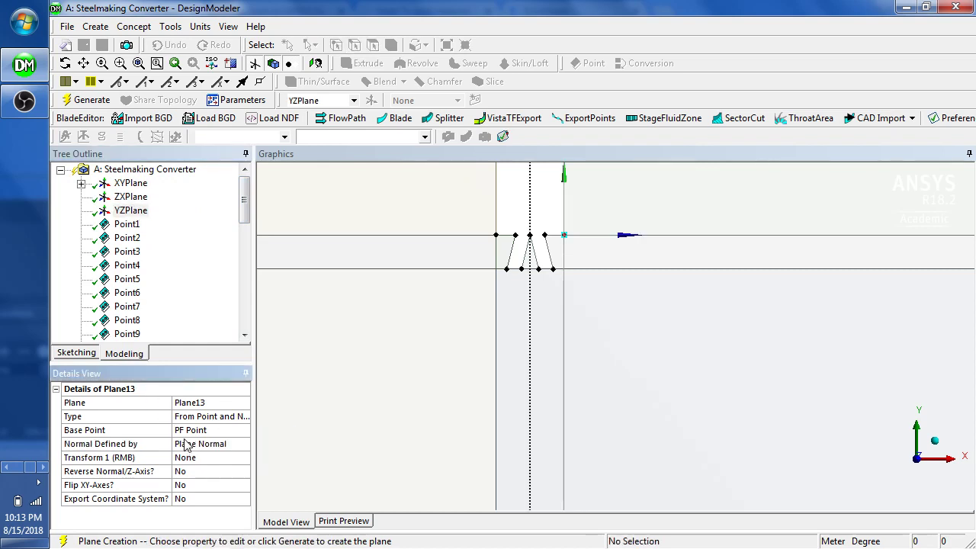
click(86, 101)
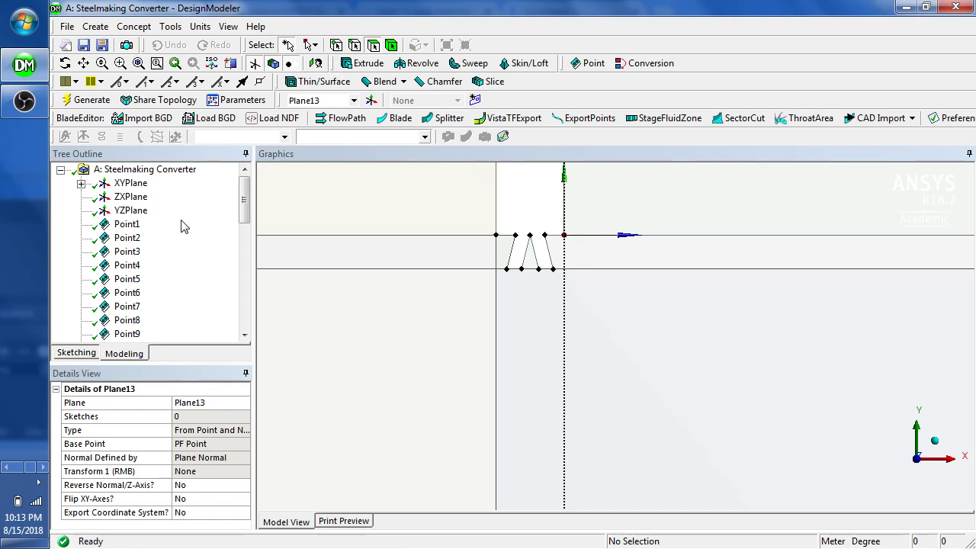
Slice all bodies by Plane13, the vertical plane through the right edge of the nozzle area
drag(245, 216, 253, 347)
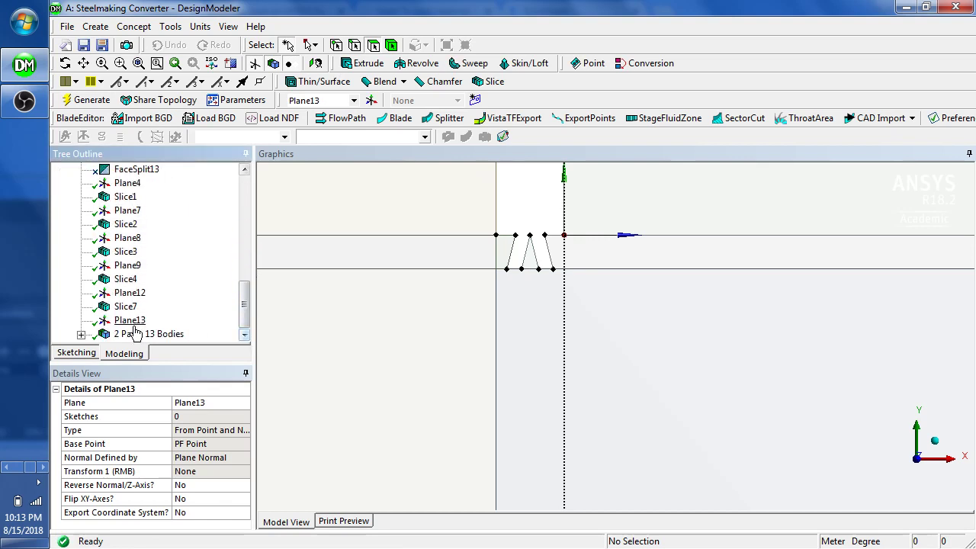
click(129, 320)
click(96, 26)
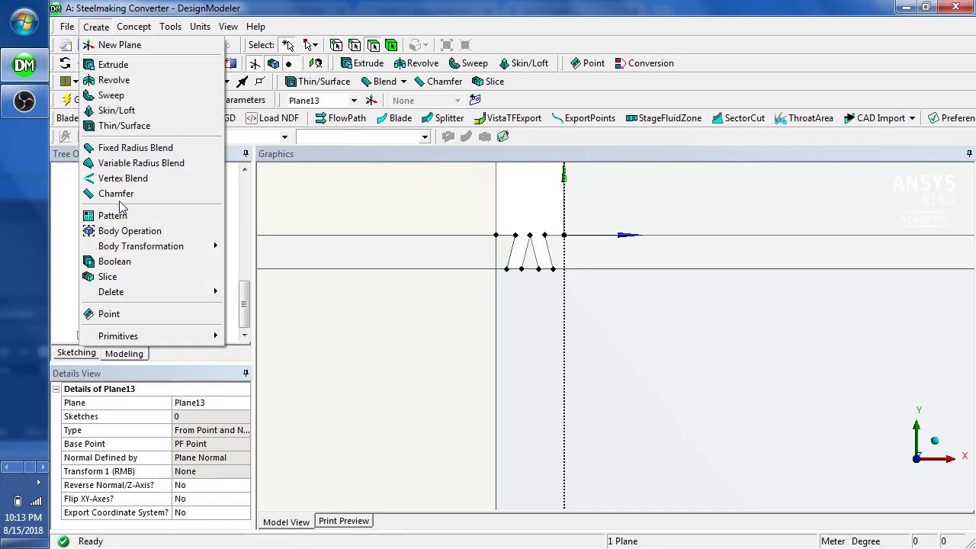
click(126, 277)
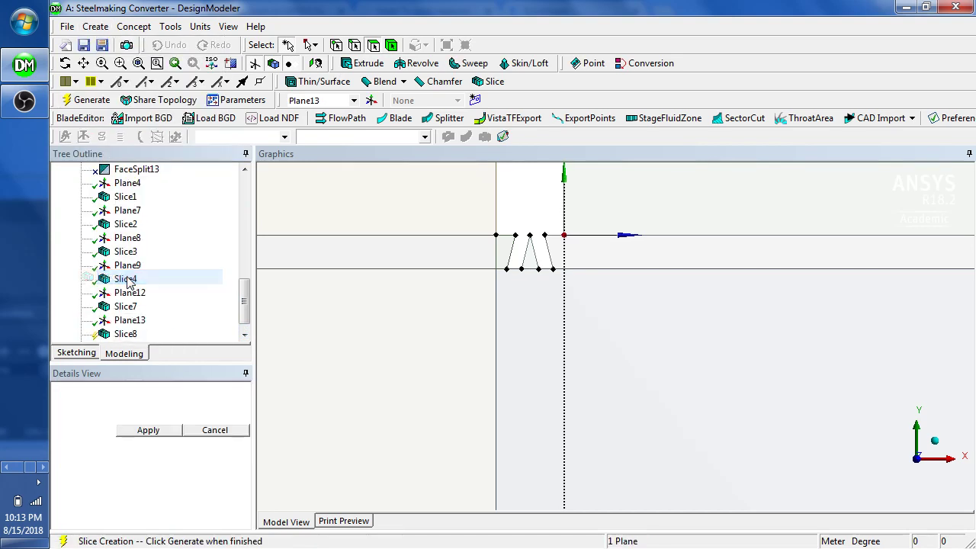
click(141, 430)
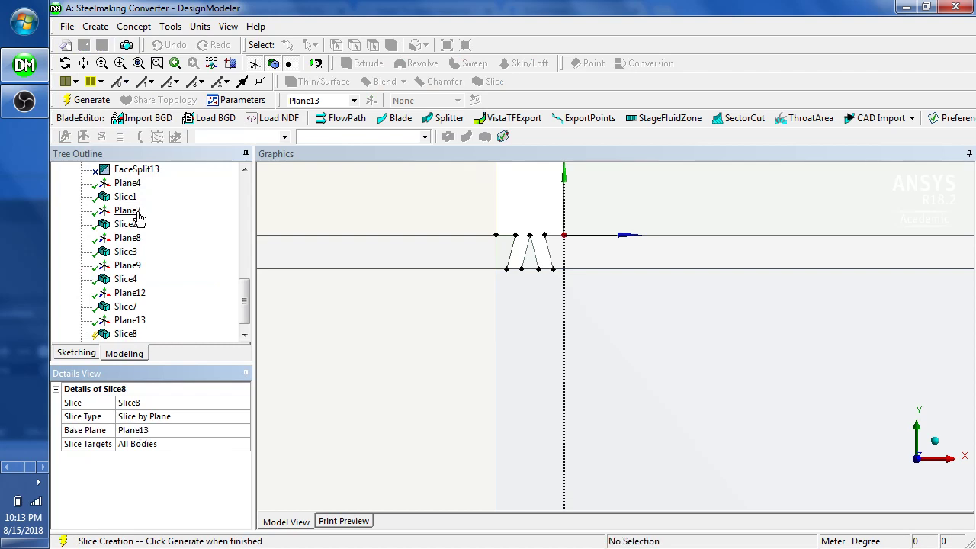
click(85, 100)
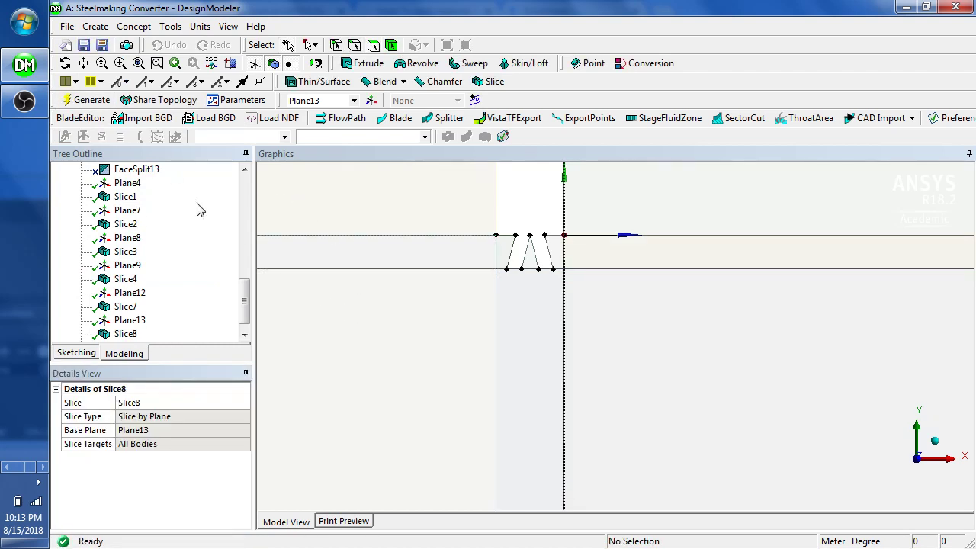
Display the XYPlane and examine the narrow central body below the nozzles and the surface bodies on both sides of it
drag(246, 301, 244, 199)
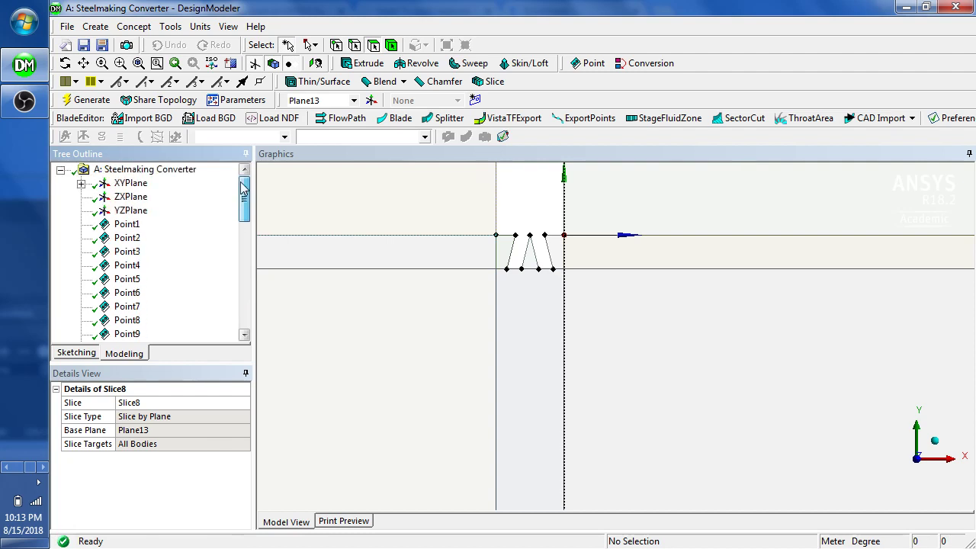
click(128, 183)
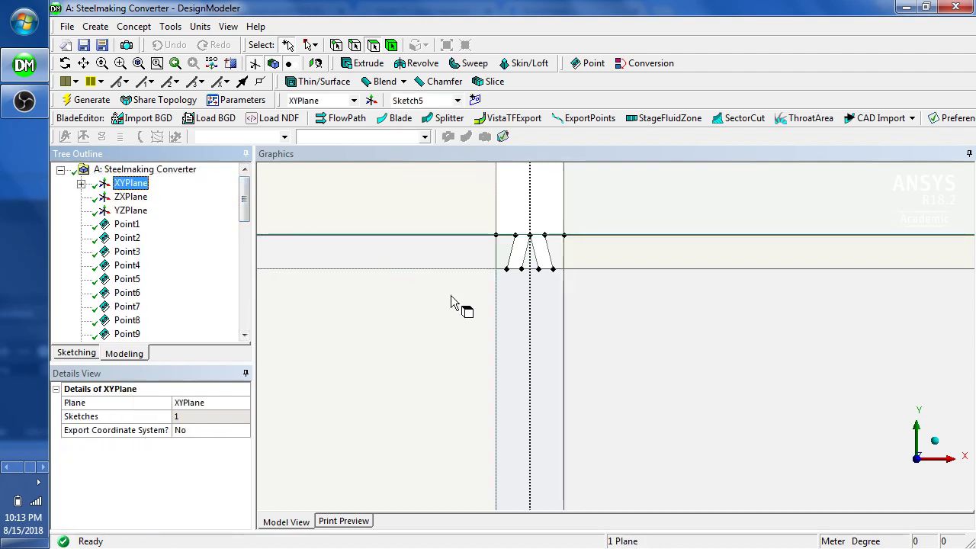
click(546, 304)
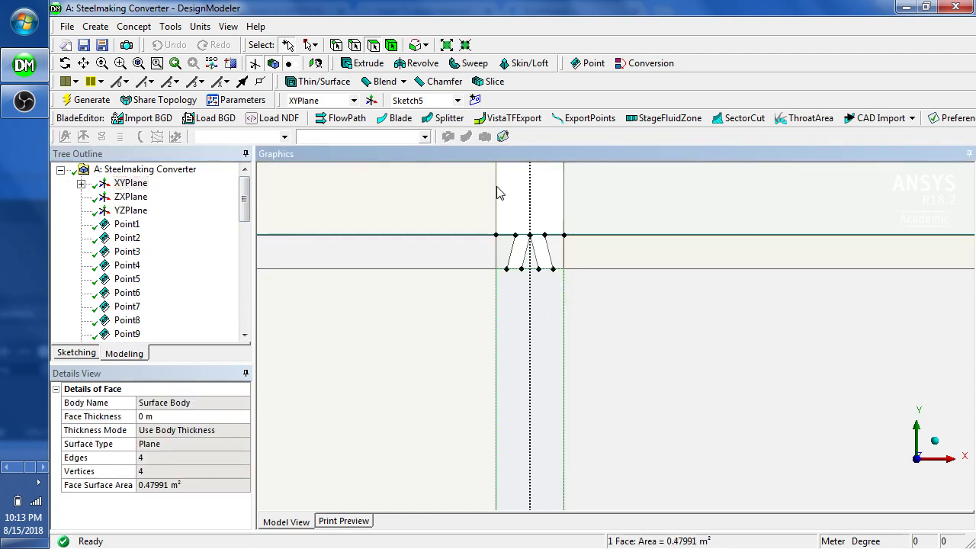
click(391, 44)
click(553, 317)
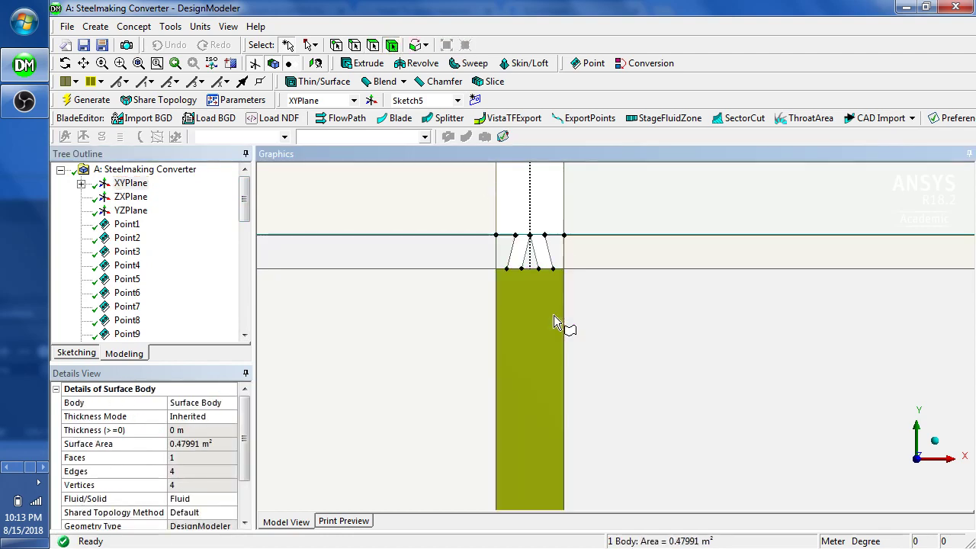
click(619, 332)
click(558, 331)
click(585, 326)
click(405, 346)
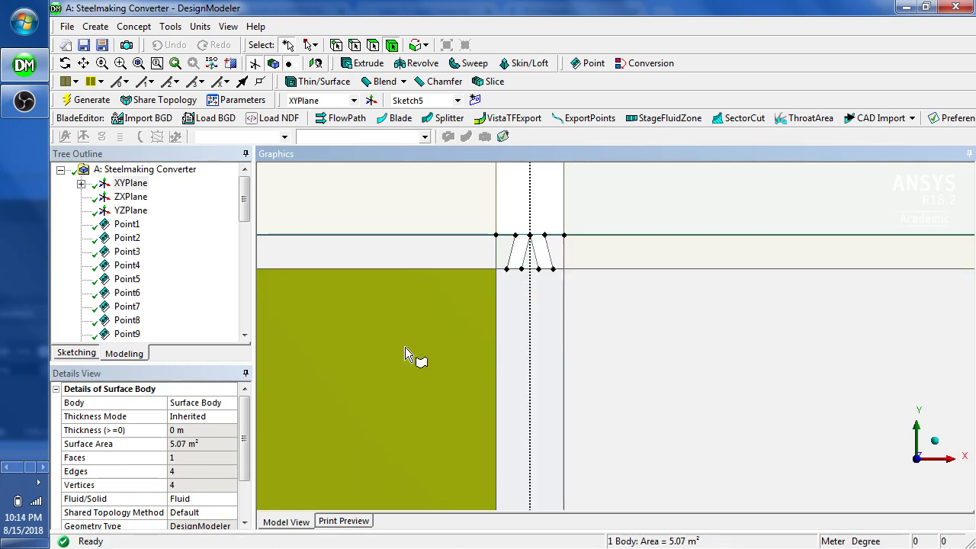
click(385, 219)
Inspect the converter's left shoulder corner up close and check the definition of Point1
scroll(411, 289, down, 5)
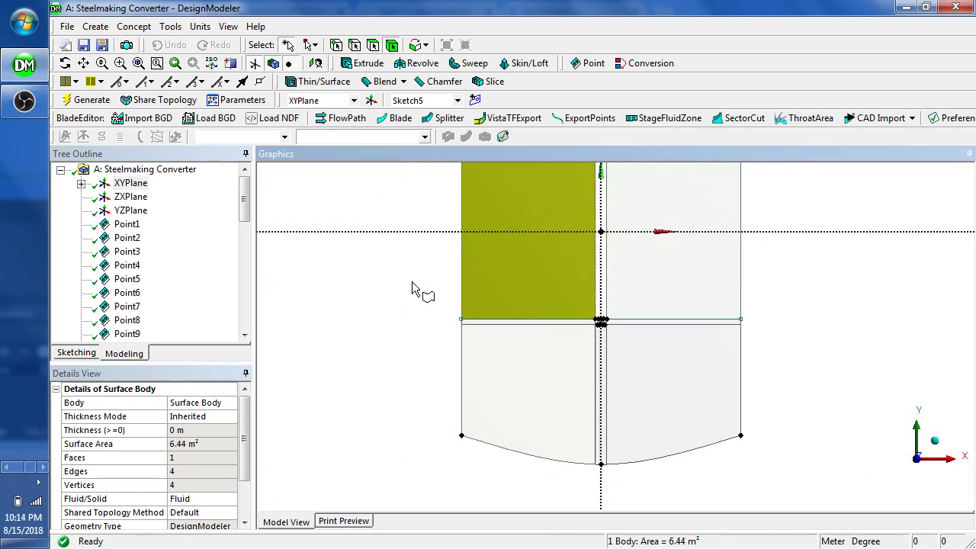
scroll(412, 288, down, 3)
right_drag(503, 213, 700, 366)
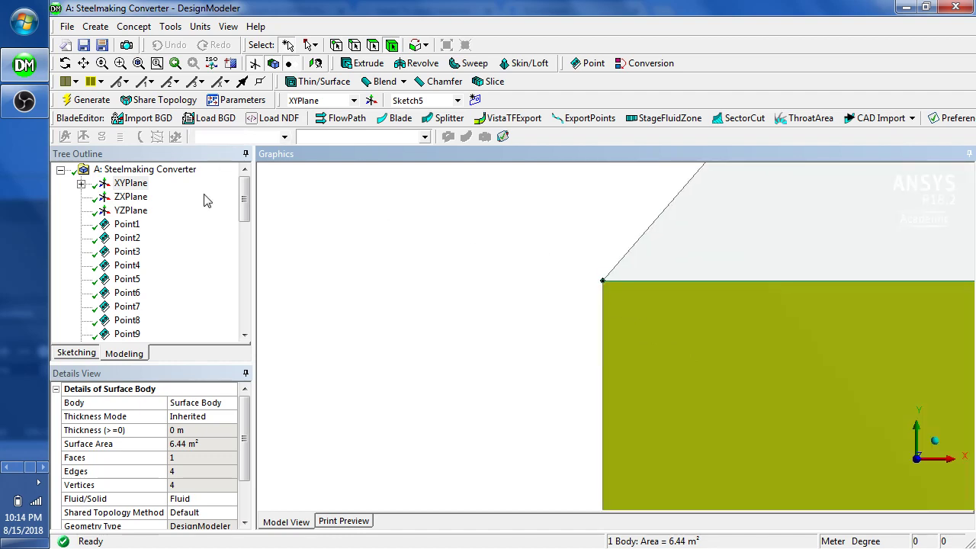
click(127, 225)
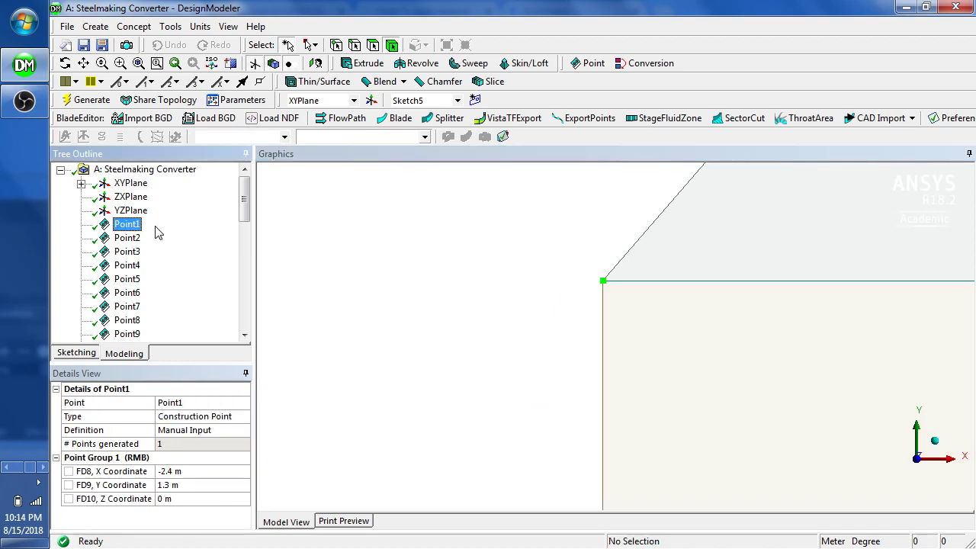
click(362, 287)
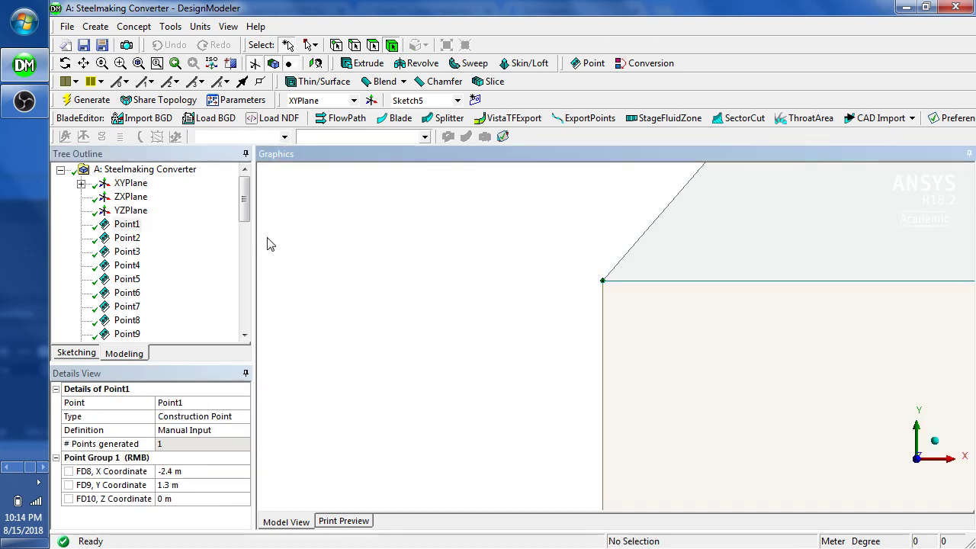
Edit Plane12, redefine its base point as the construction point at the converter's left shoulder corner, and regenerate the model
drag(245, 211, 243, 324)
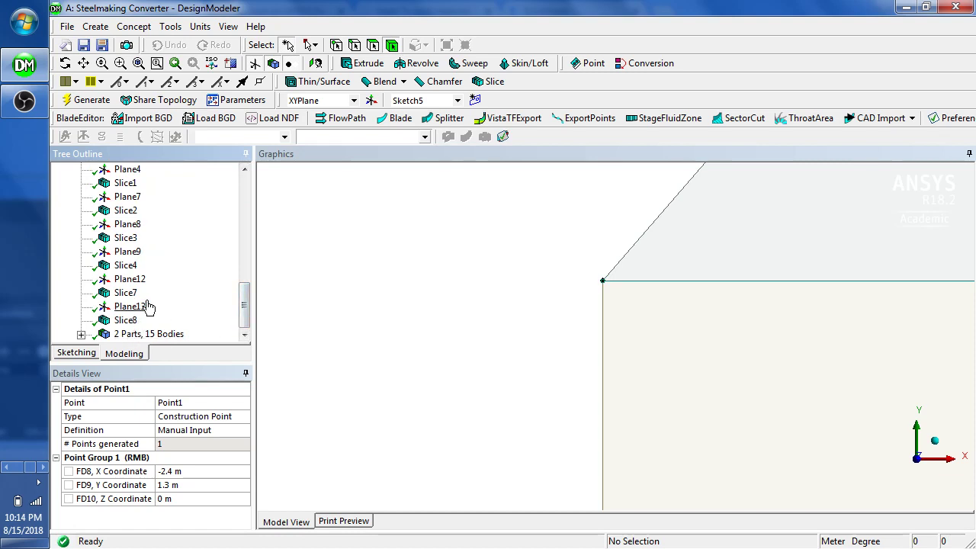
click(129, 281)
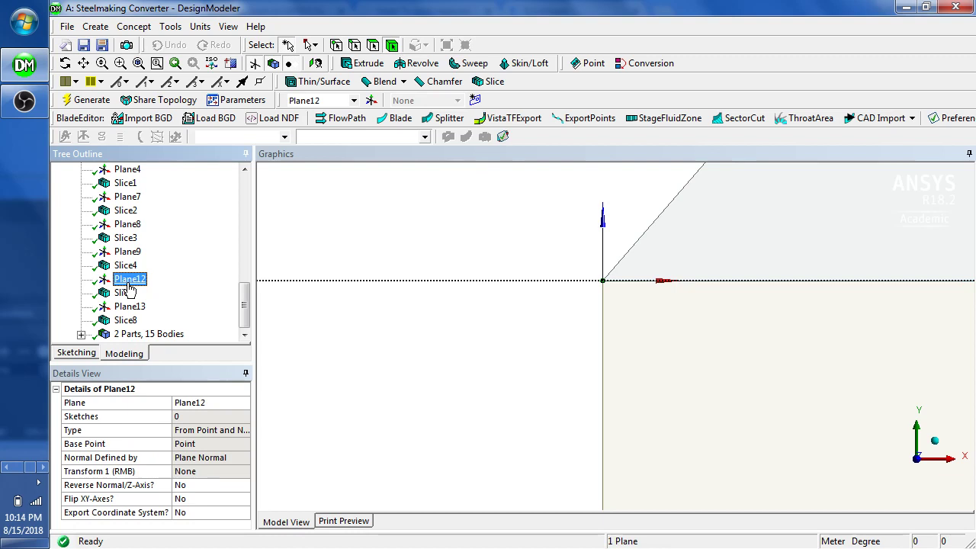
right_click(132, 287)
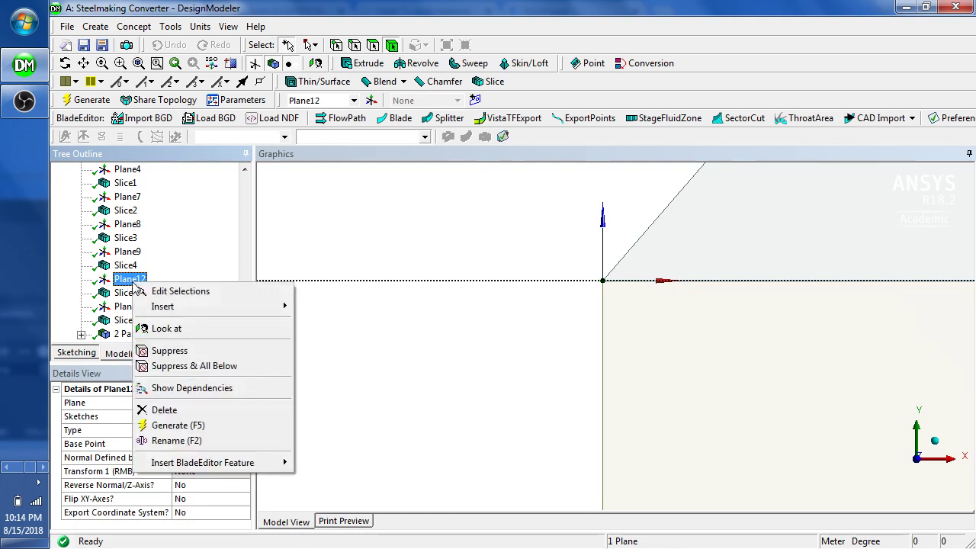
click(180, 291)
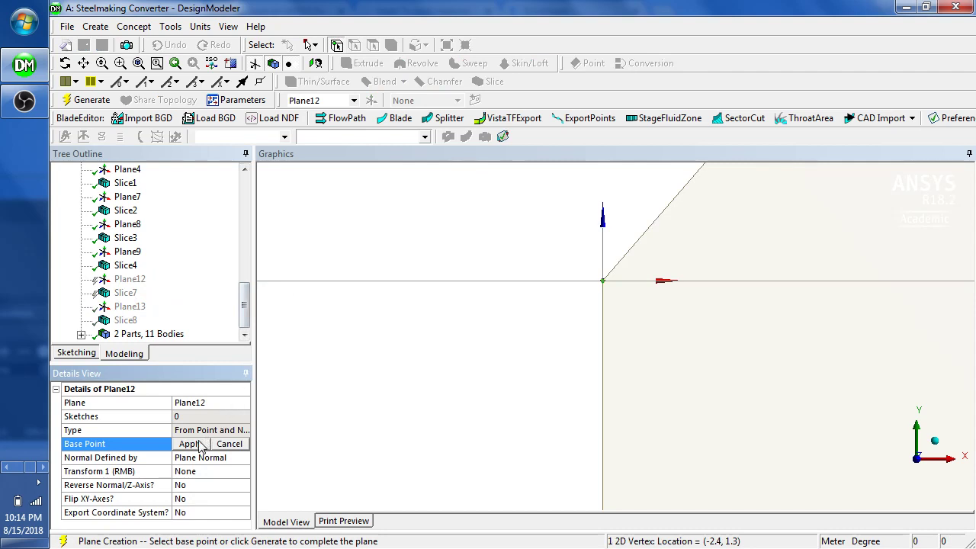
click(603, 282)
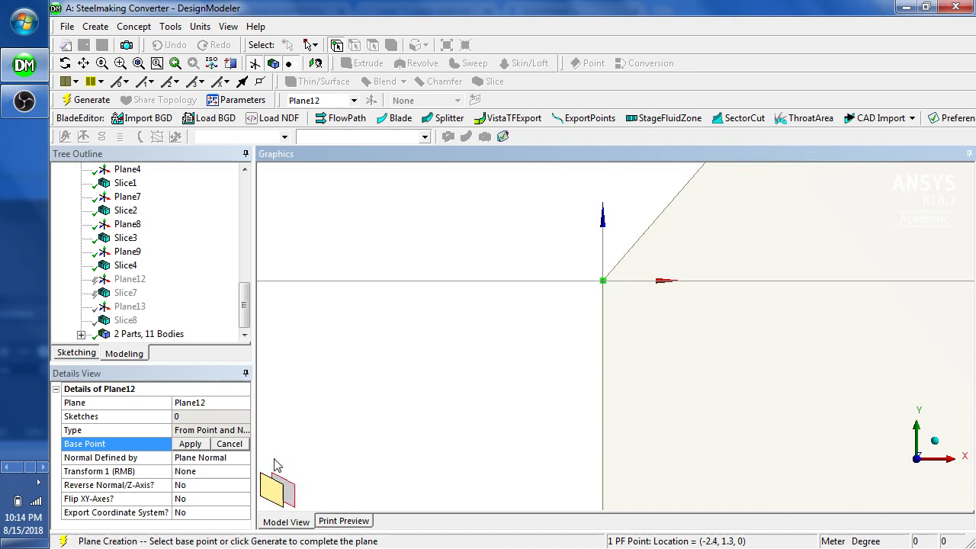
click(189, 443)
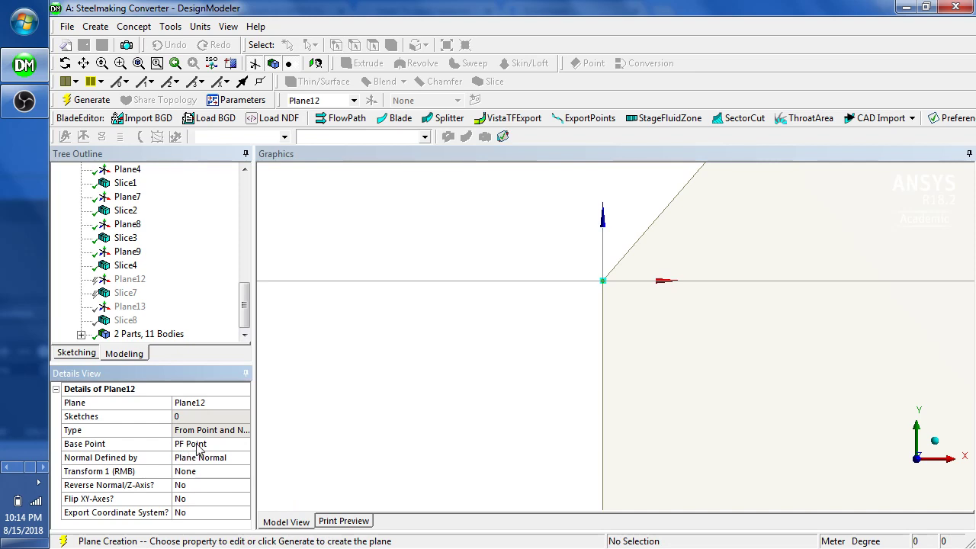
click(358, 394)
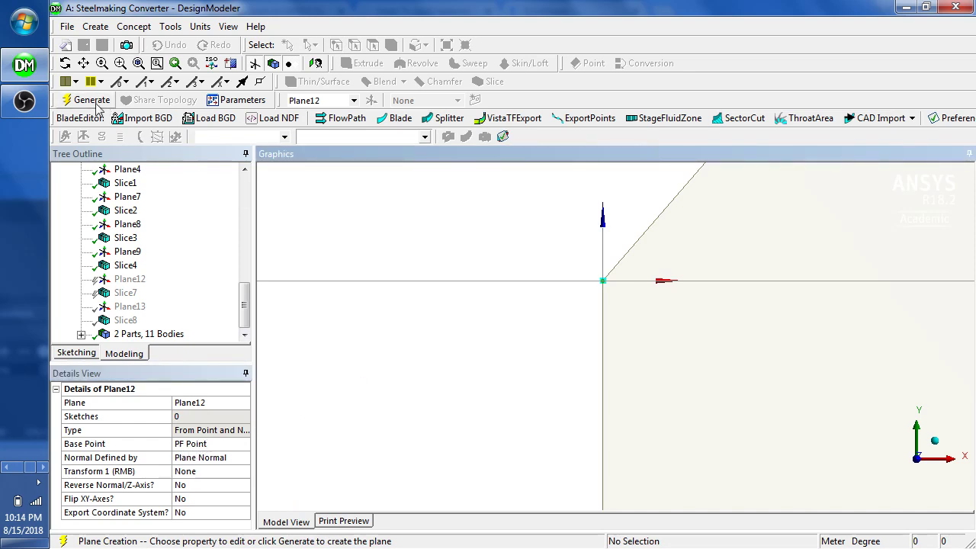
click(93, 102)
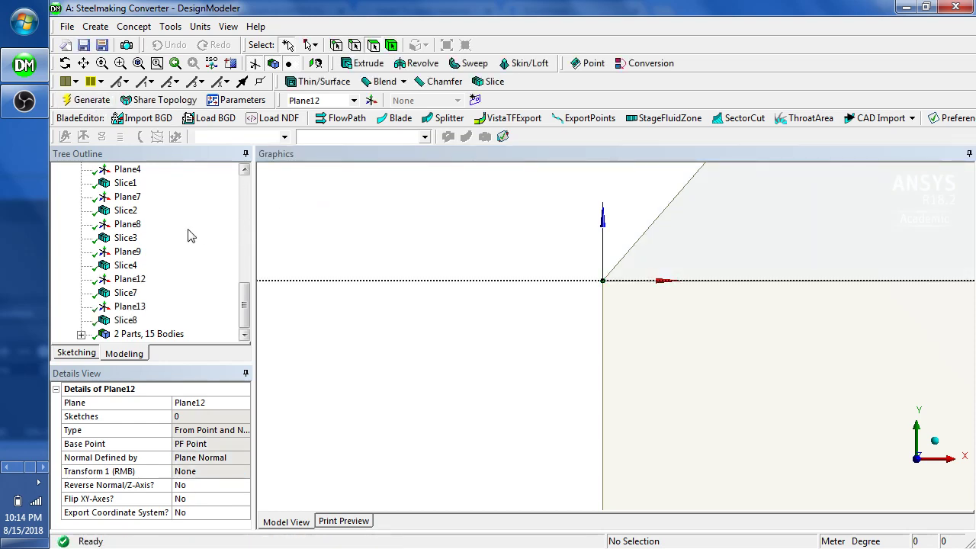
Review the type and base point definitions of Plane4, Plane7, Plane8, Plane9, Plane12 and Plane13 in turn
drag(246, 308, 248, 293)
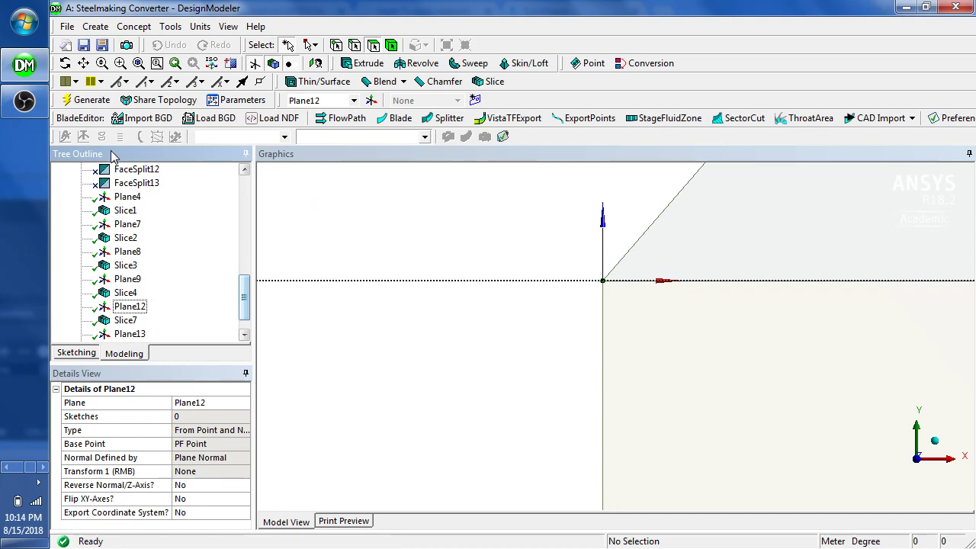
click(126, 196)
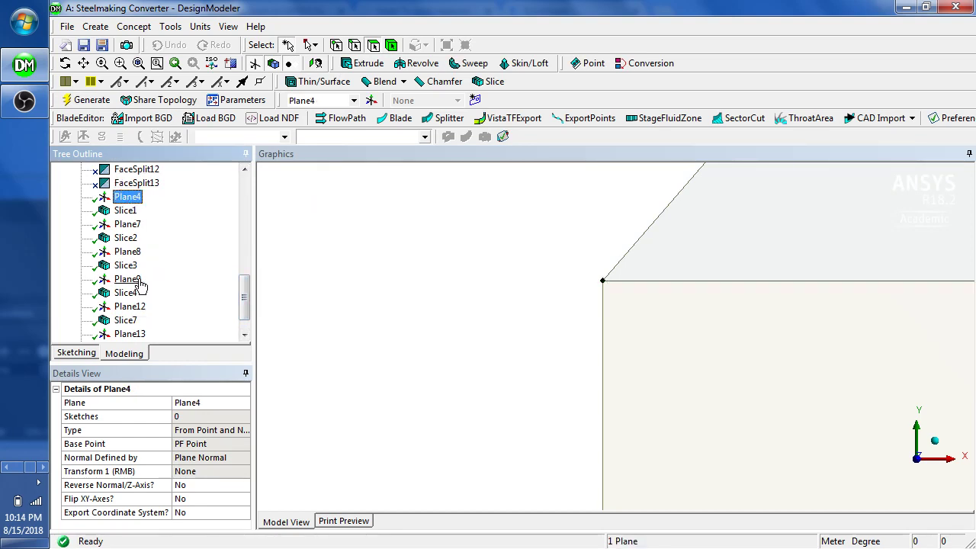
key(Down)
key(Down)
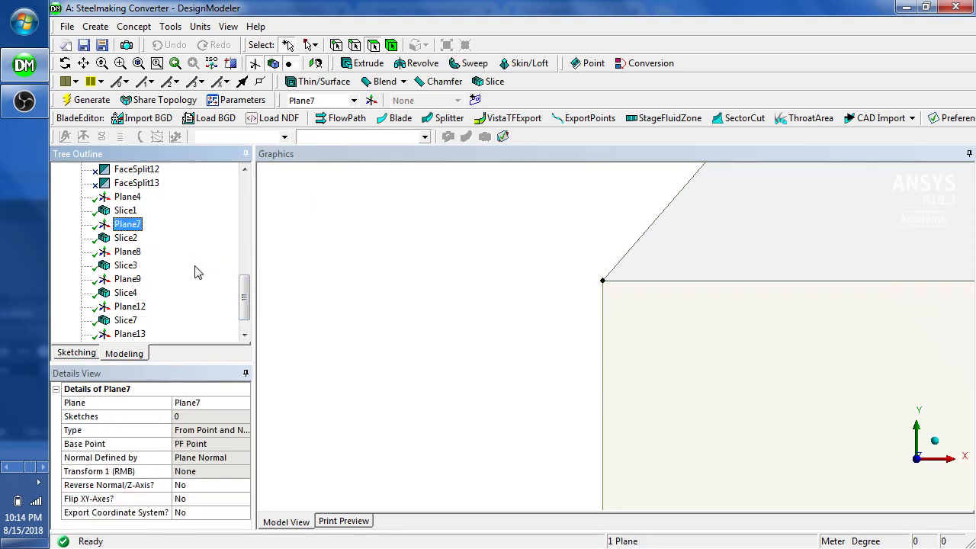
key(Down)
key(Down)
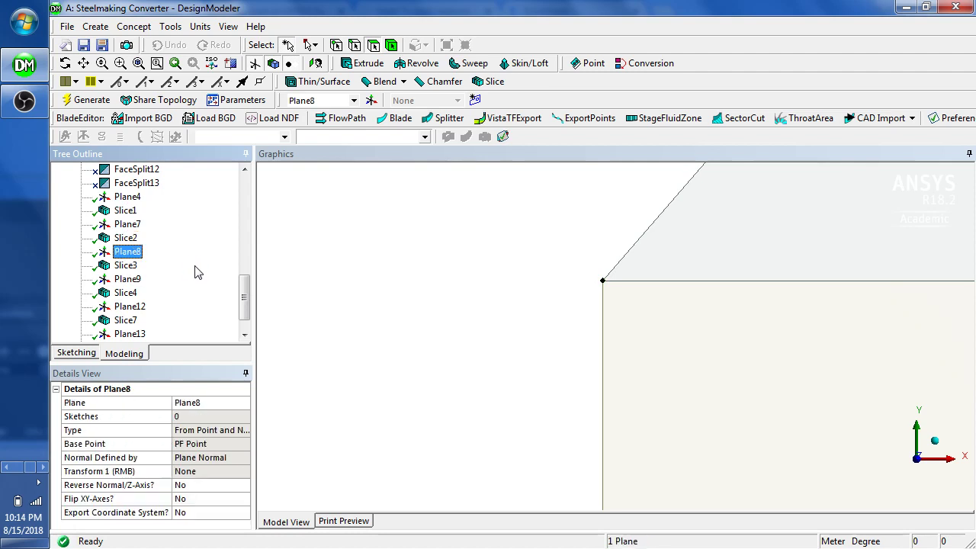
key(Down)
key(Down)
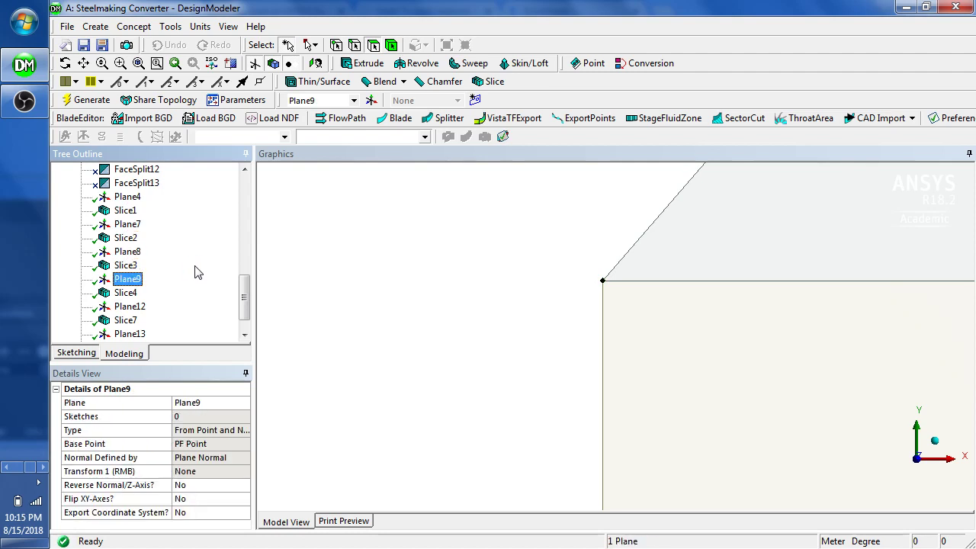
key(Down)
key(Down)
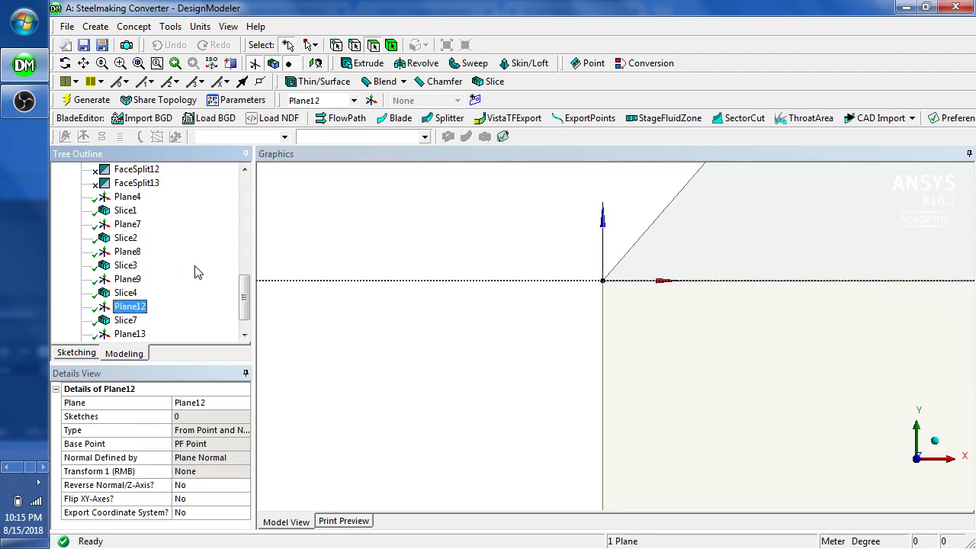
scroll(238, 284, down, 1)
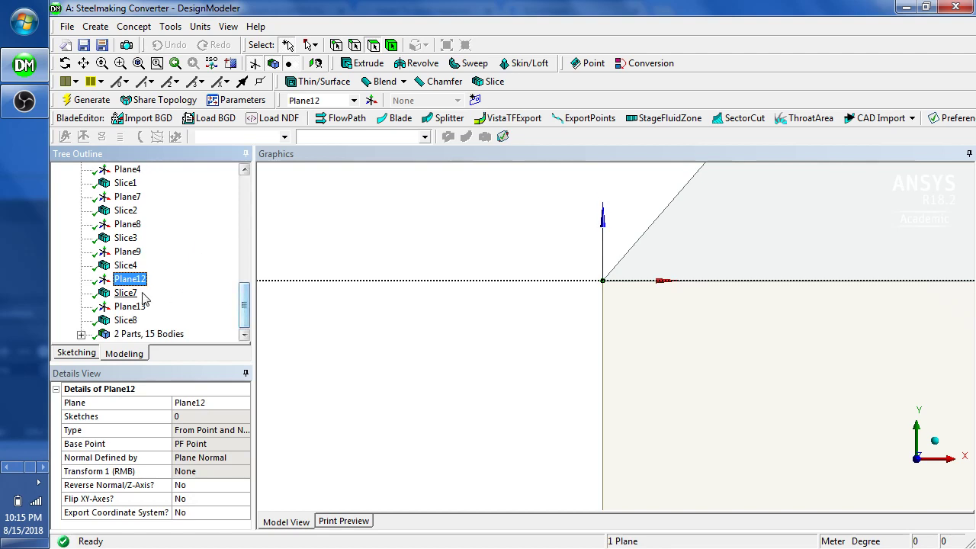
click(129, 306)
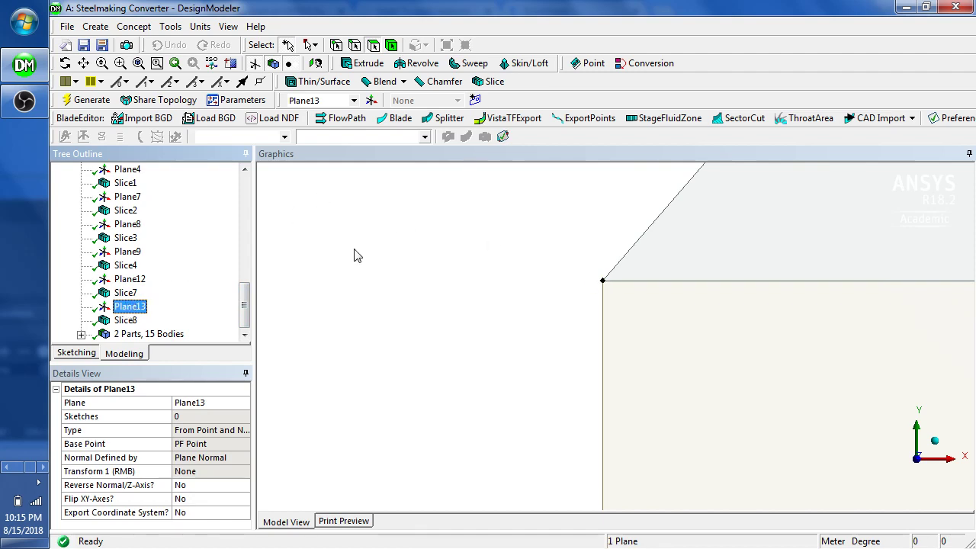
Start a new plane for the converter's mouth area and set its type to From Point and Normal
scroll(358, 260, up, 1)
scroll(358, 259, down, 3)
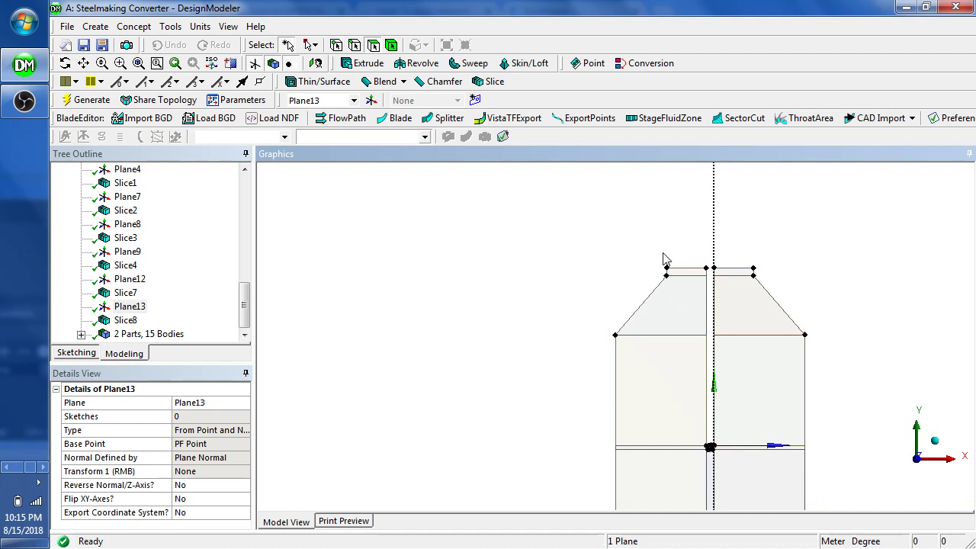
drag(642, 249, 687, 294)
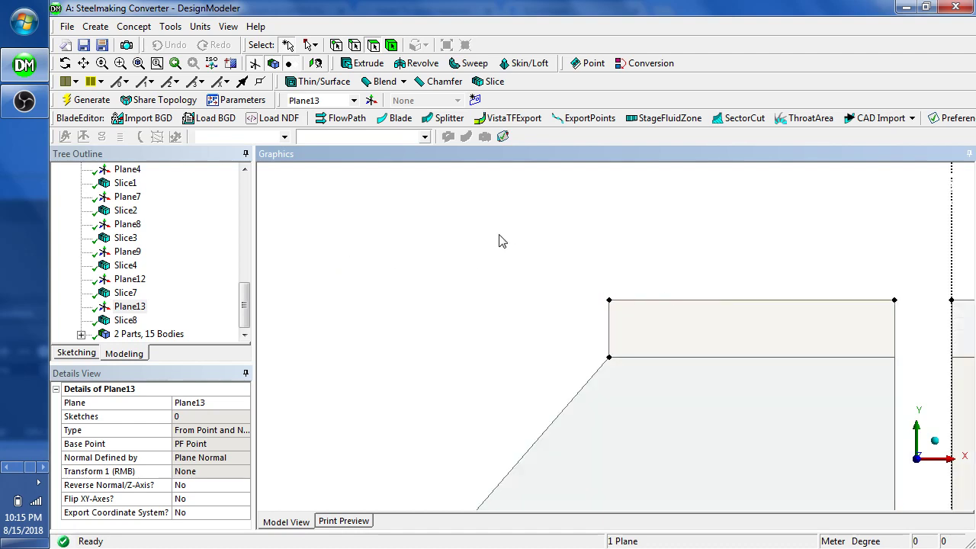
click(91, 26)
click(107, 42)
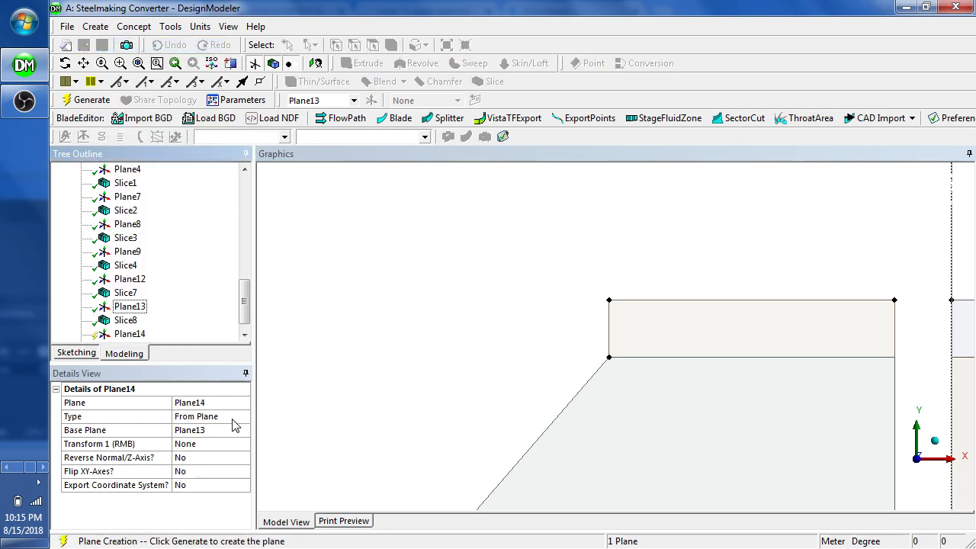
click(233, 420)
click(243, 416)
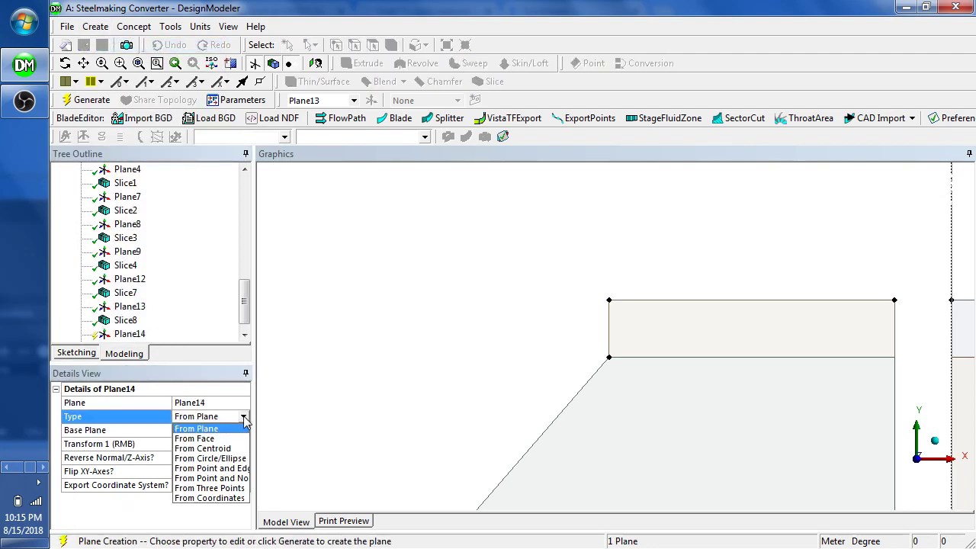
click(228, 478)
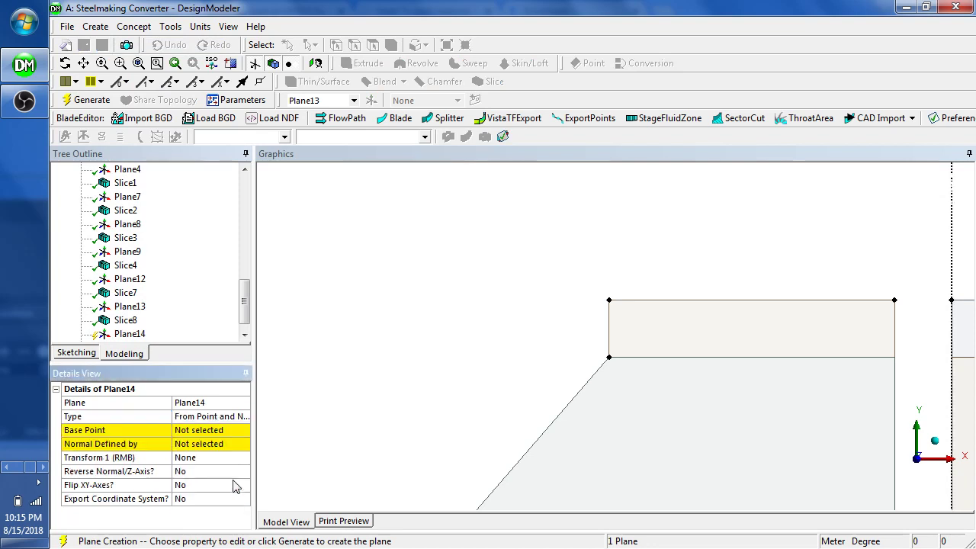
Set the new plane's base point to the construction point at the upper-left corner of the converter mouth
click(180, 431)
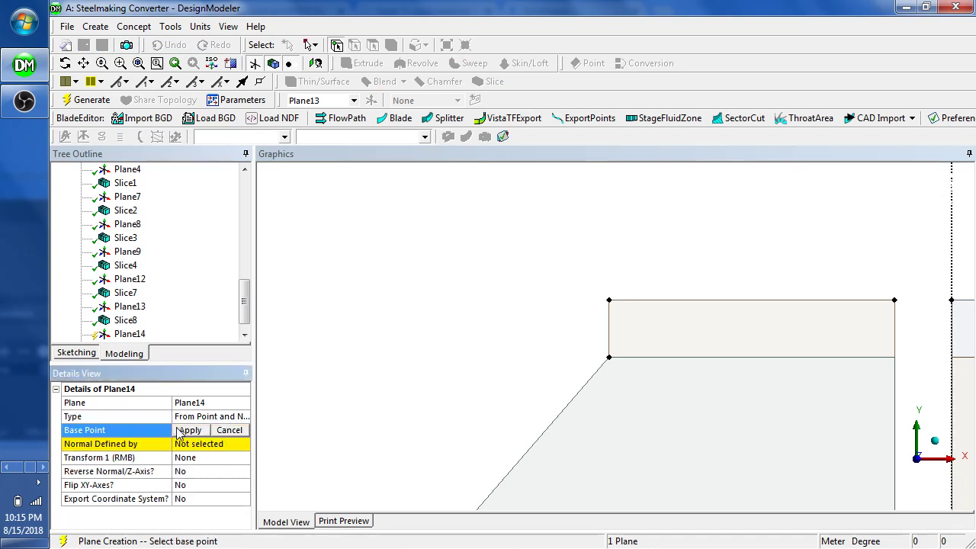
click(609, 300)
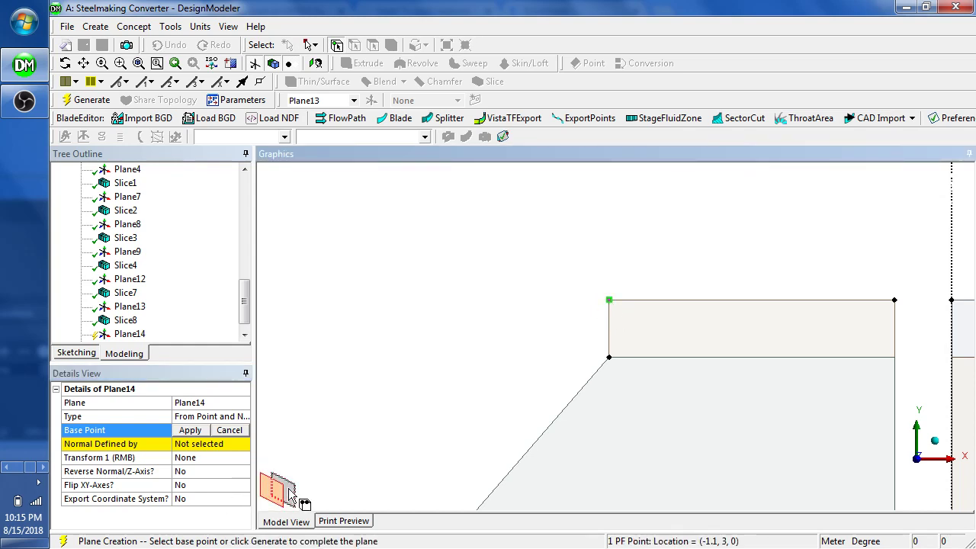
click(189, 431)
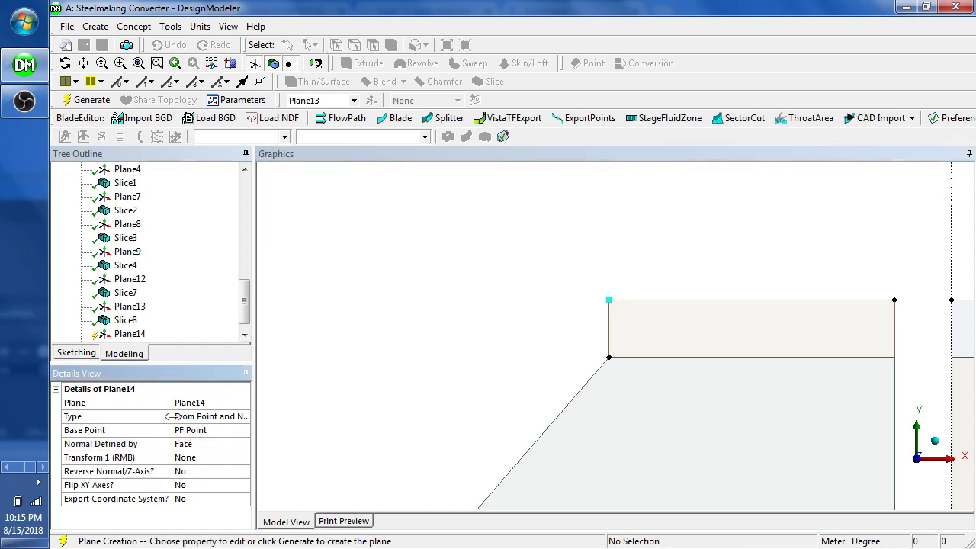
Try the body vertex at the same mouth corner as the plane's base point instead of the construction point
click(187, 432)
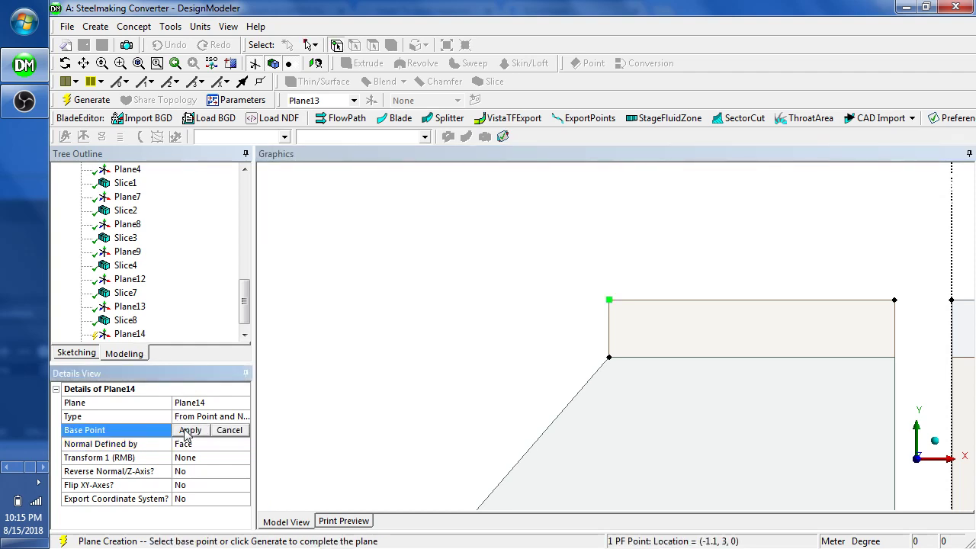
click(608, 300)
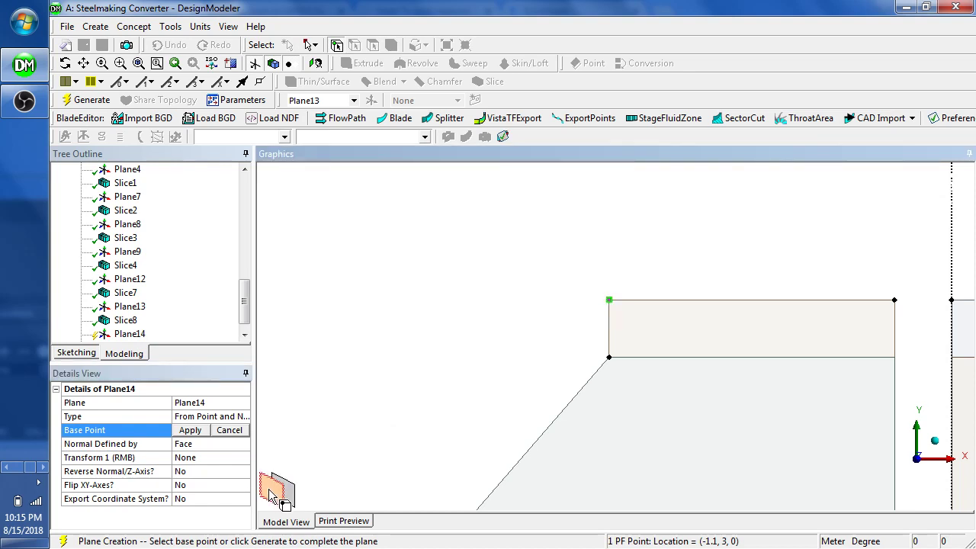
click(185, 430)
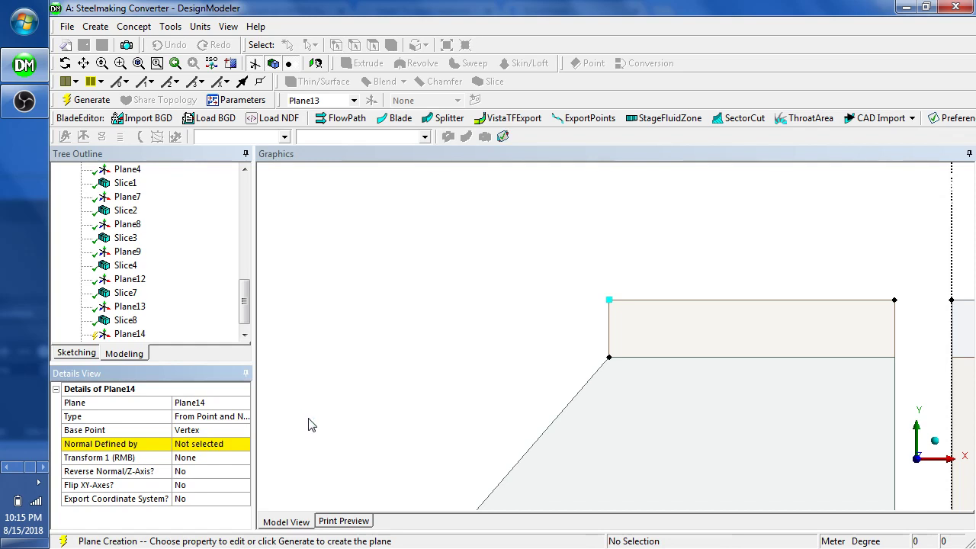
click(187, 431)
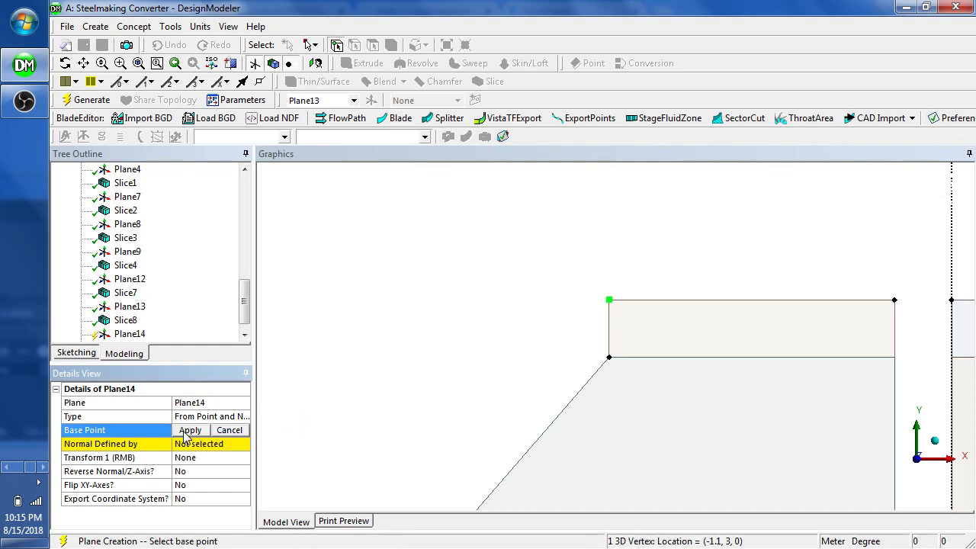
click(226, 430)
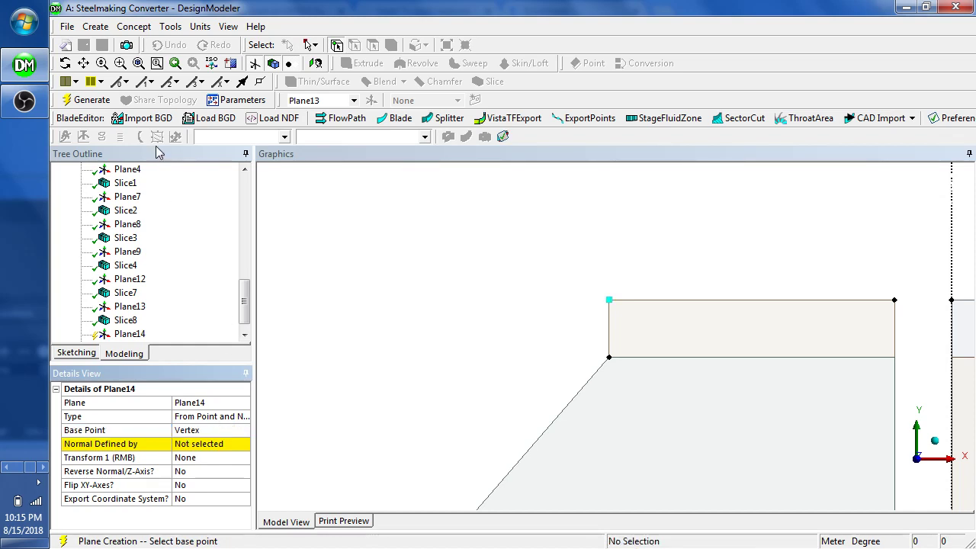
Replace the vertex base point with the overlapping construction point at the mouth's upper-left corner
click(186, 431)
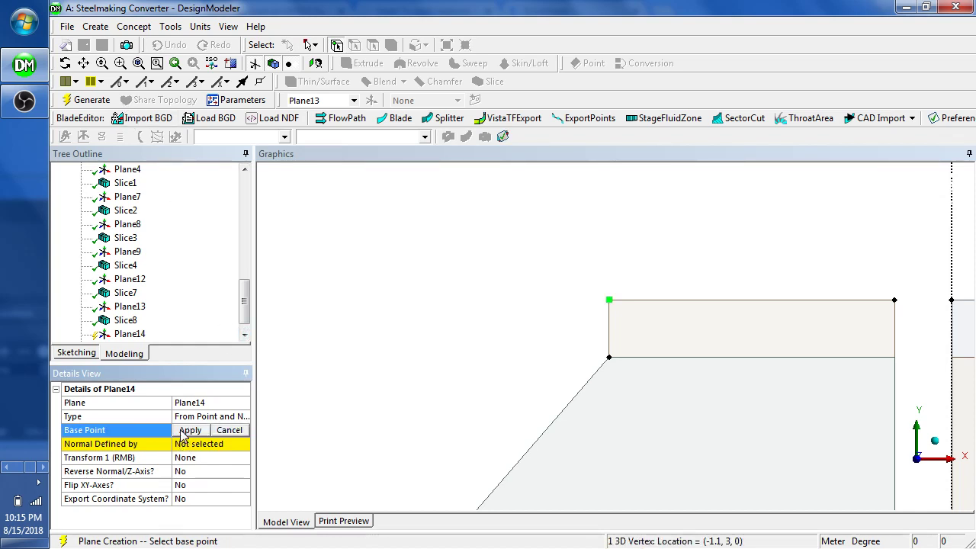
click(609, 300)
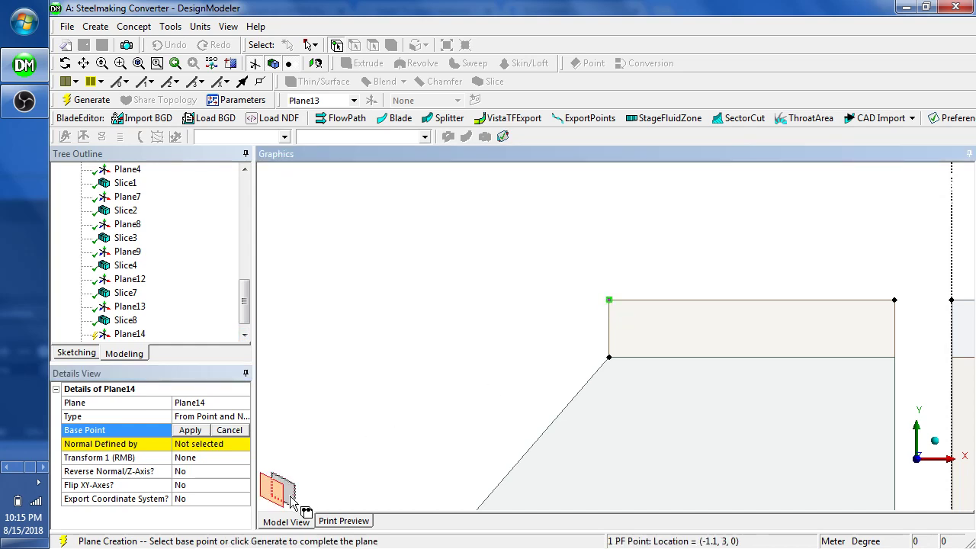
click(188, 432)
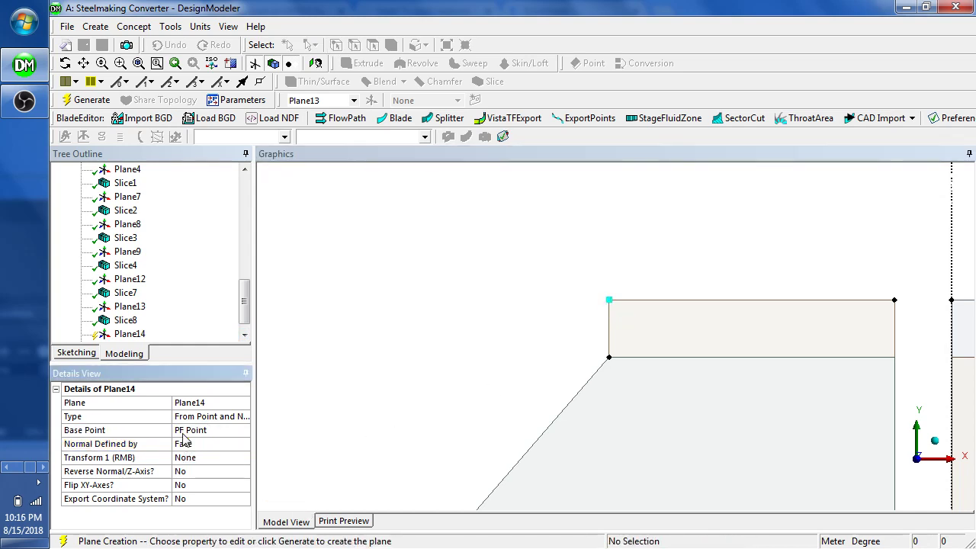
Define the normal of the new mouth-corner plane by the YZPlane
click(189, 445)
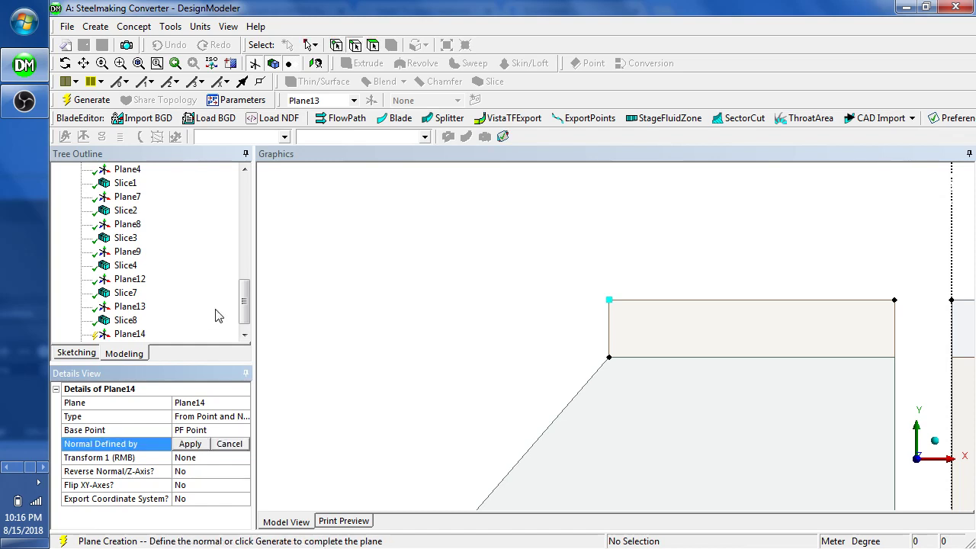
drag(245, 311, 246, 212)
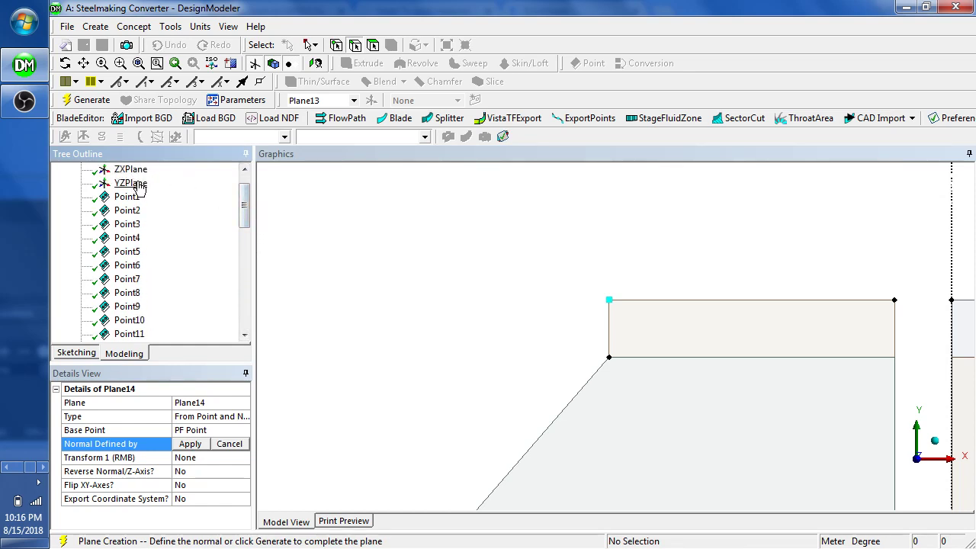
click(136, 184)
click(191, 444)
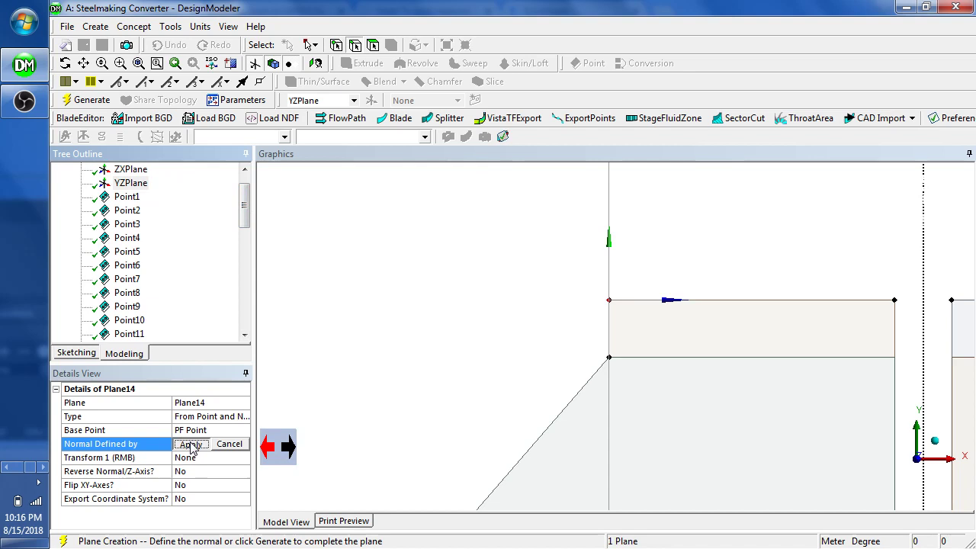
Generate the mouth-corner plane and slice all bodies with it, using the Slice by Plane type
click(332, 358)
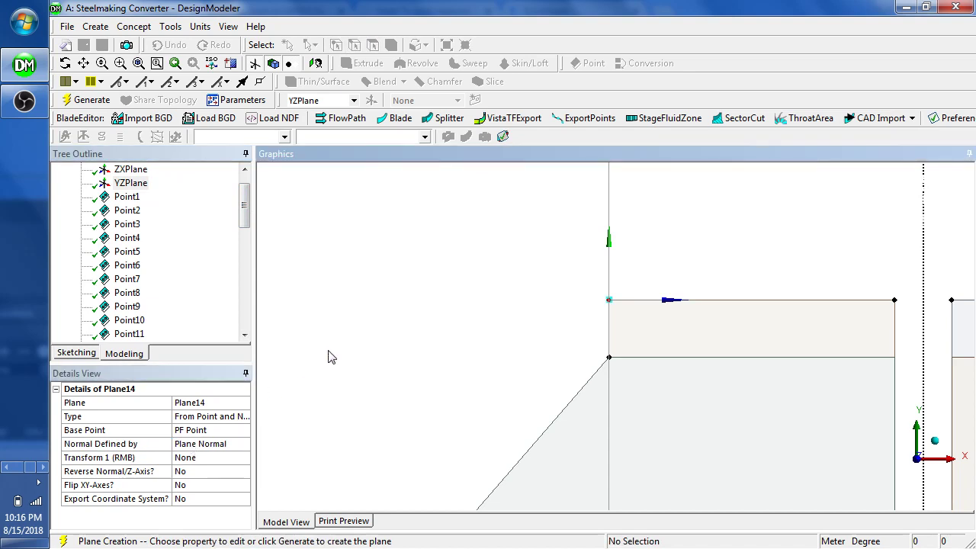
click(85, 99)
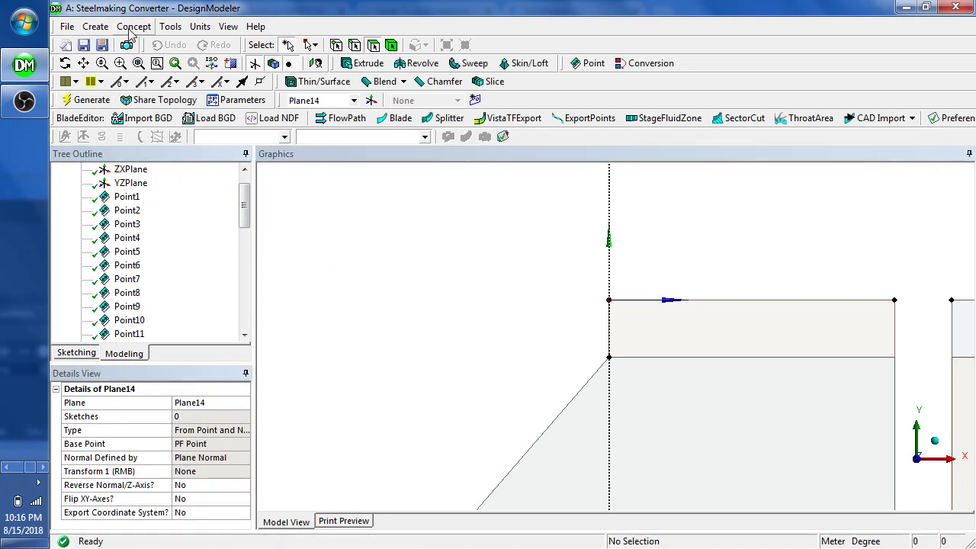
click(97, 27)
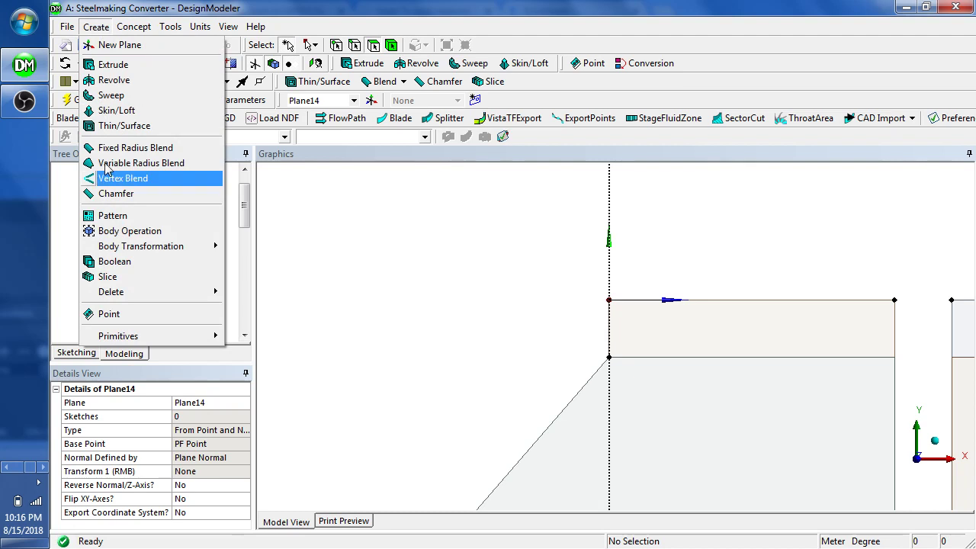
click(130, 276)
click(151, 430)
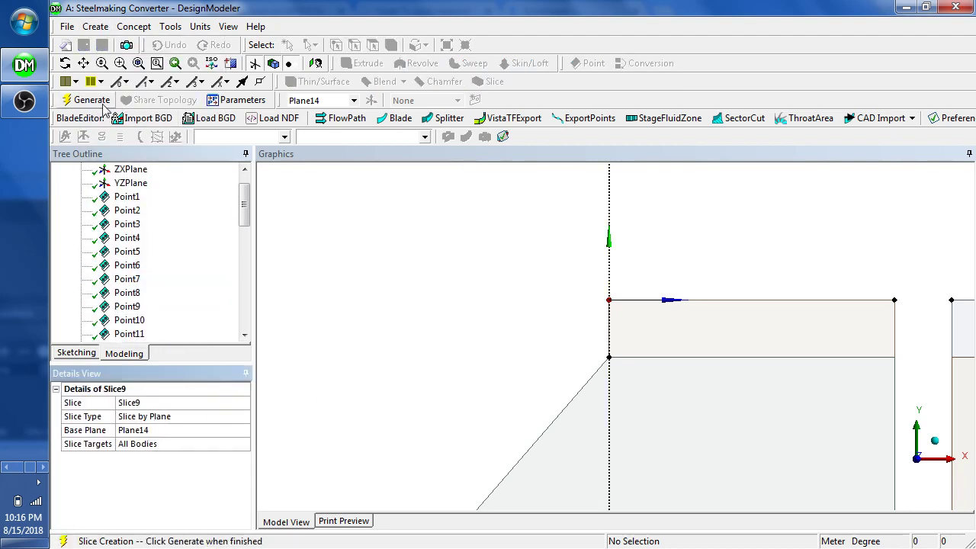
click(83, 100)
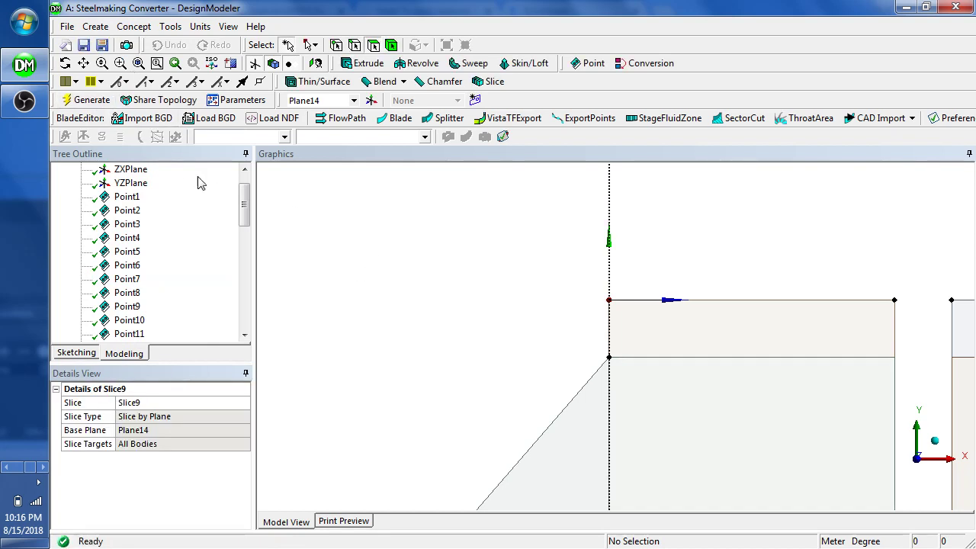
Make the XYPlane the active plane and clear the selection to show the sliced converter mouth
click(244, 169)
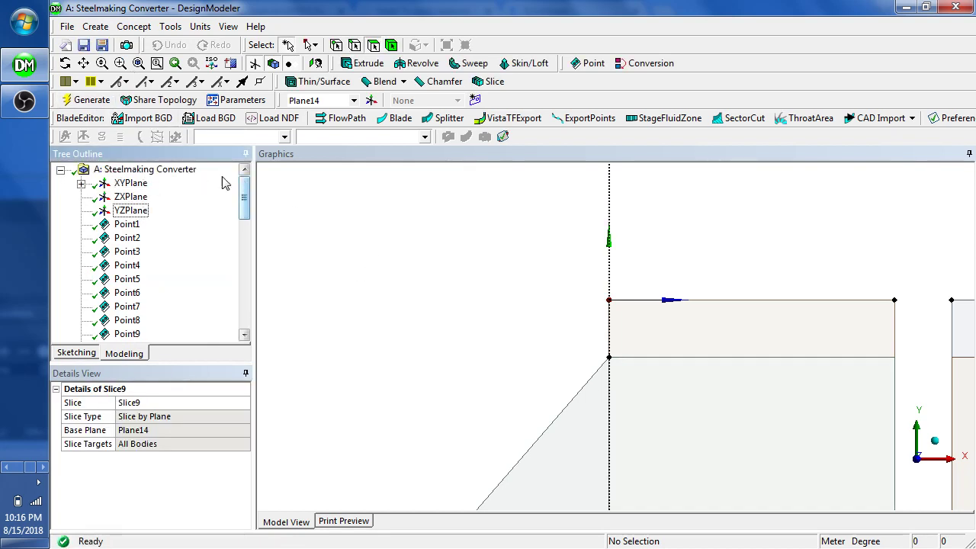
click(131, 183)
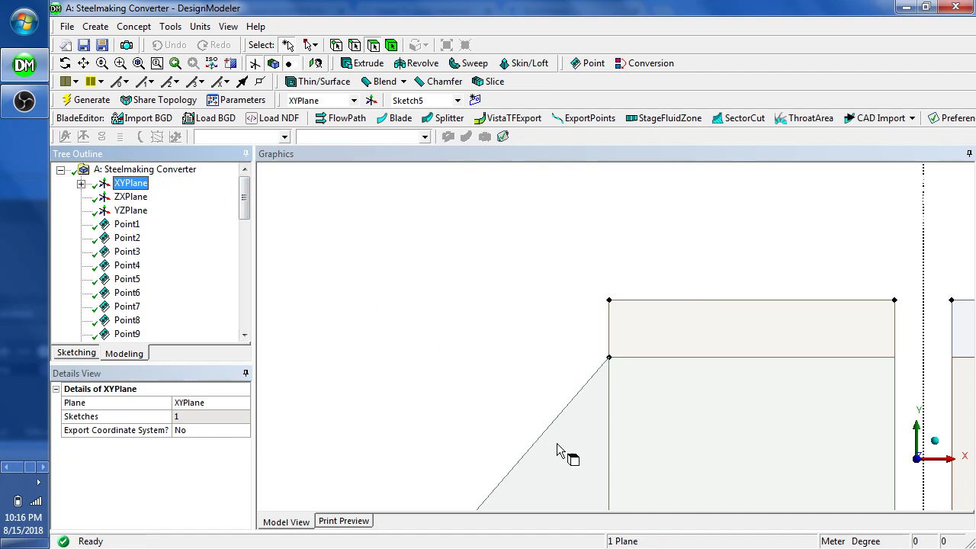
click(482, 326)
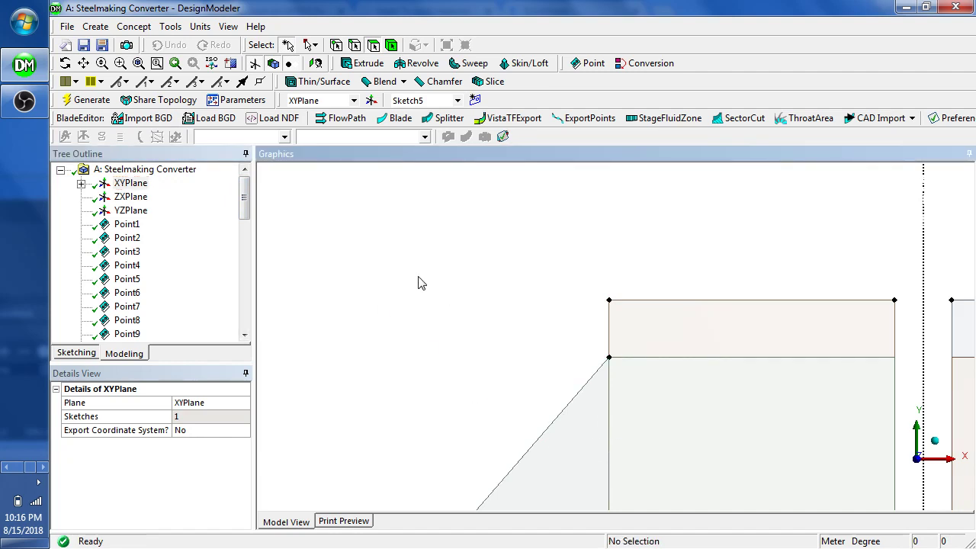
click(21, 105)
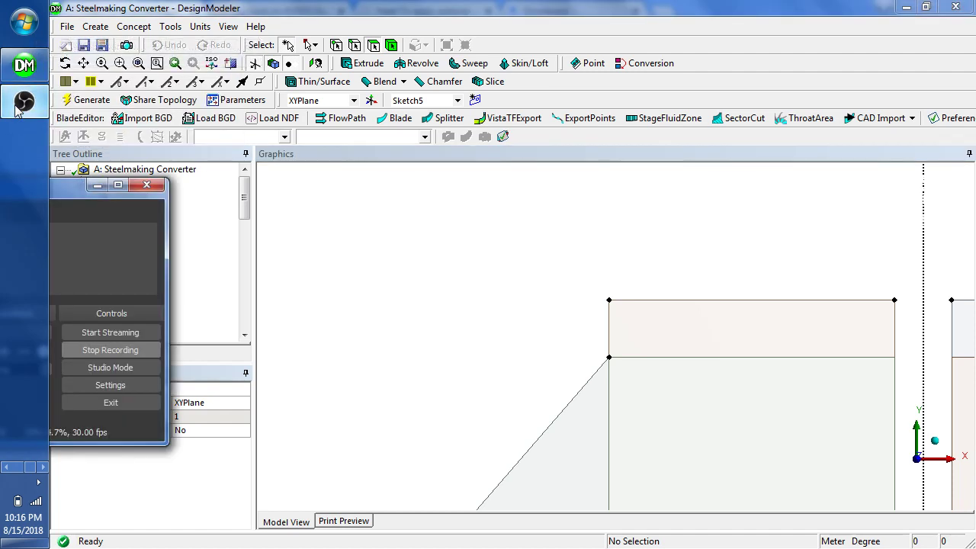